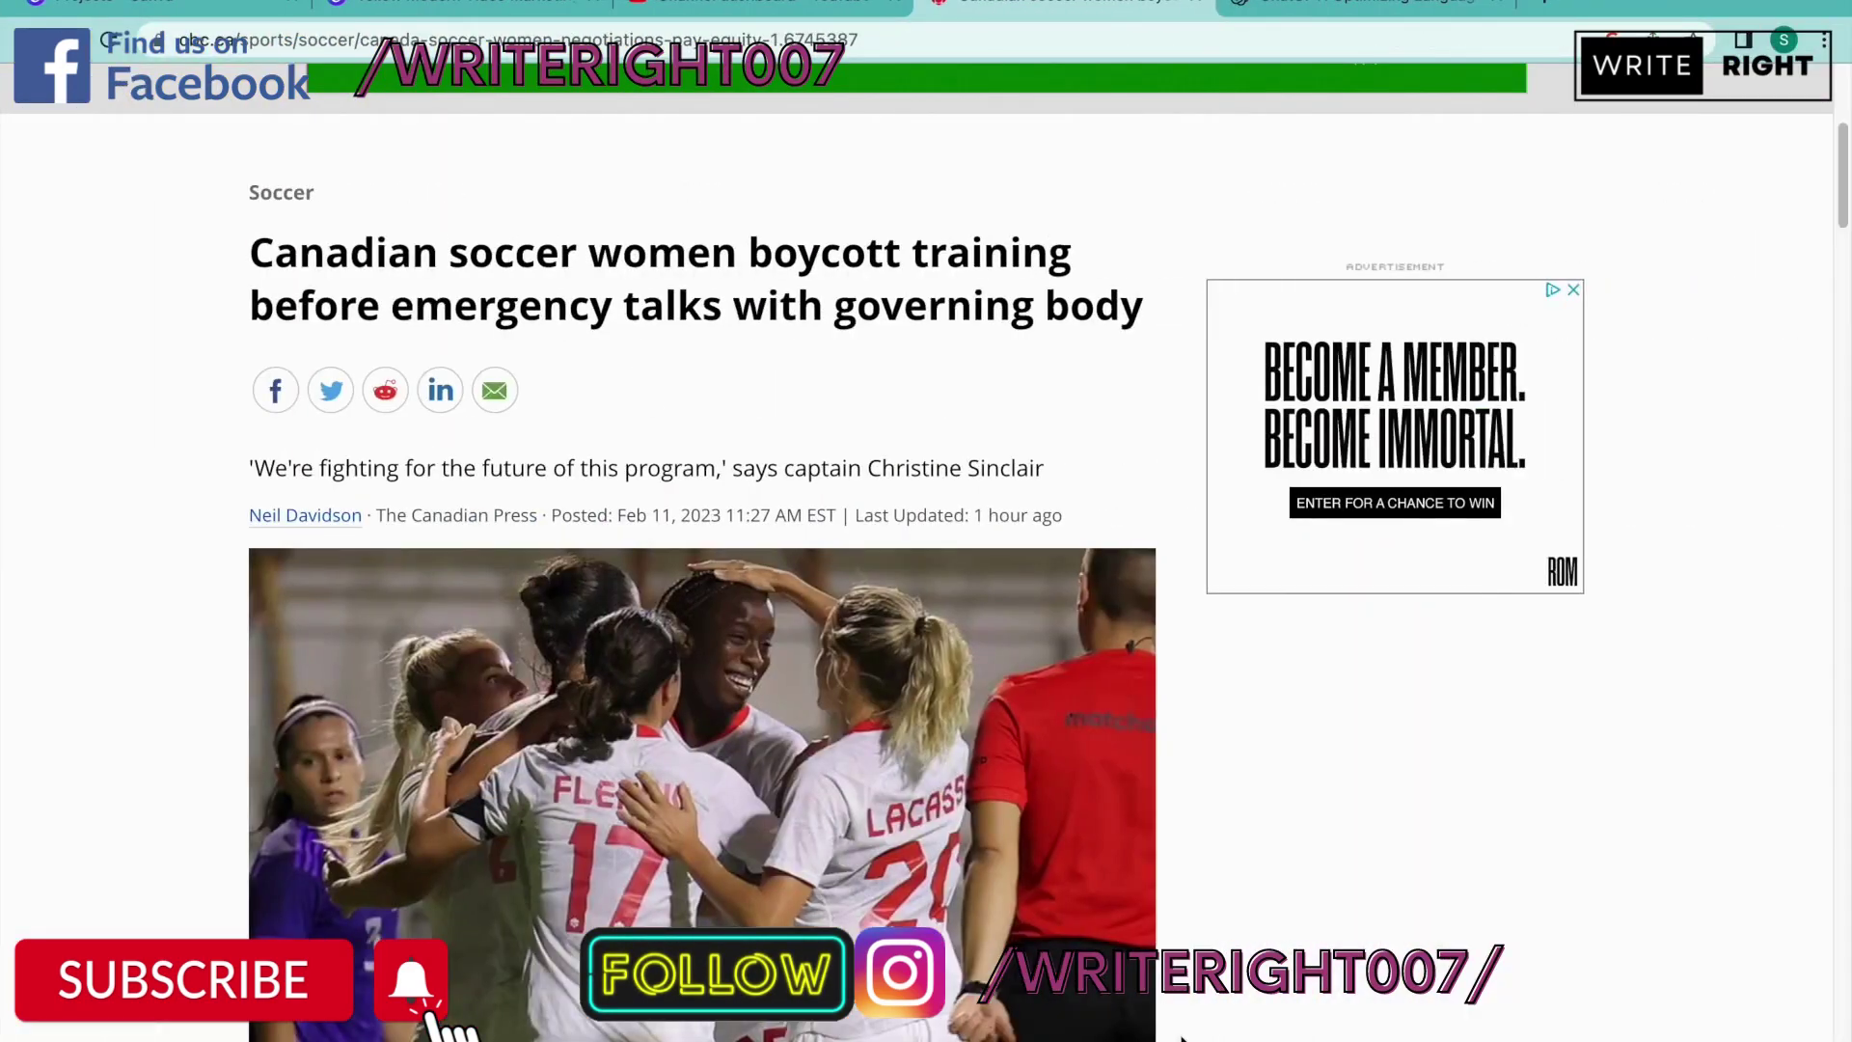
# - Open ChatGPT from the Try ChatGPT link on the OpenAI announcement page
pyautogui.scroll(5, 850, 239)
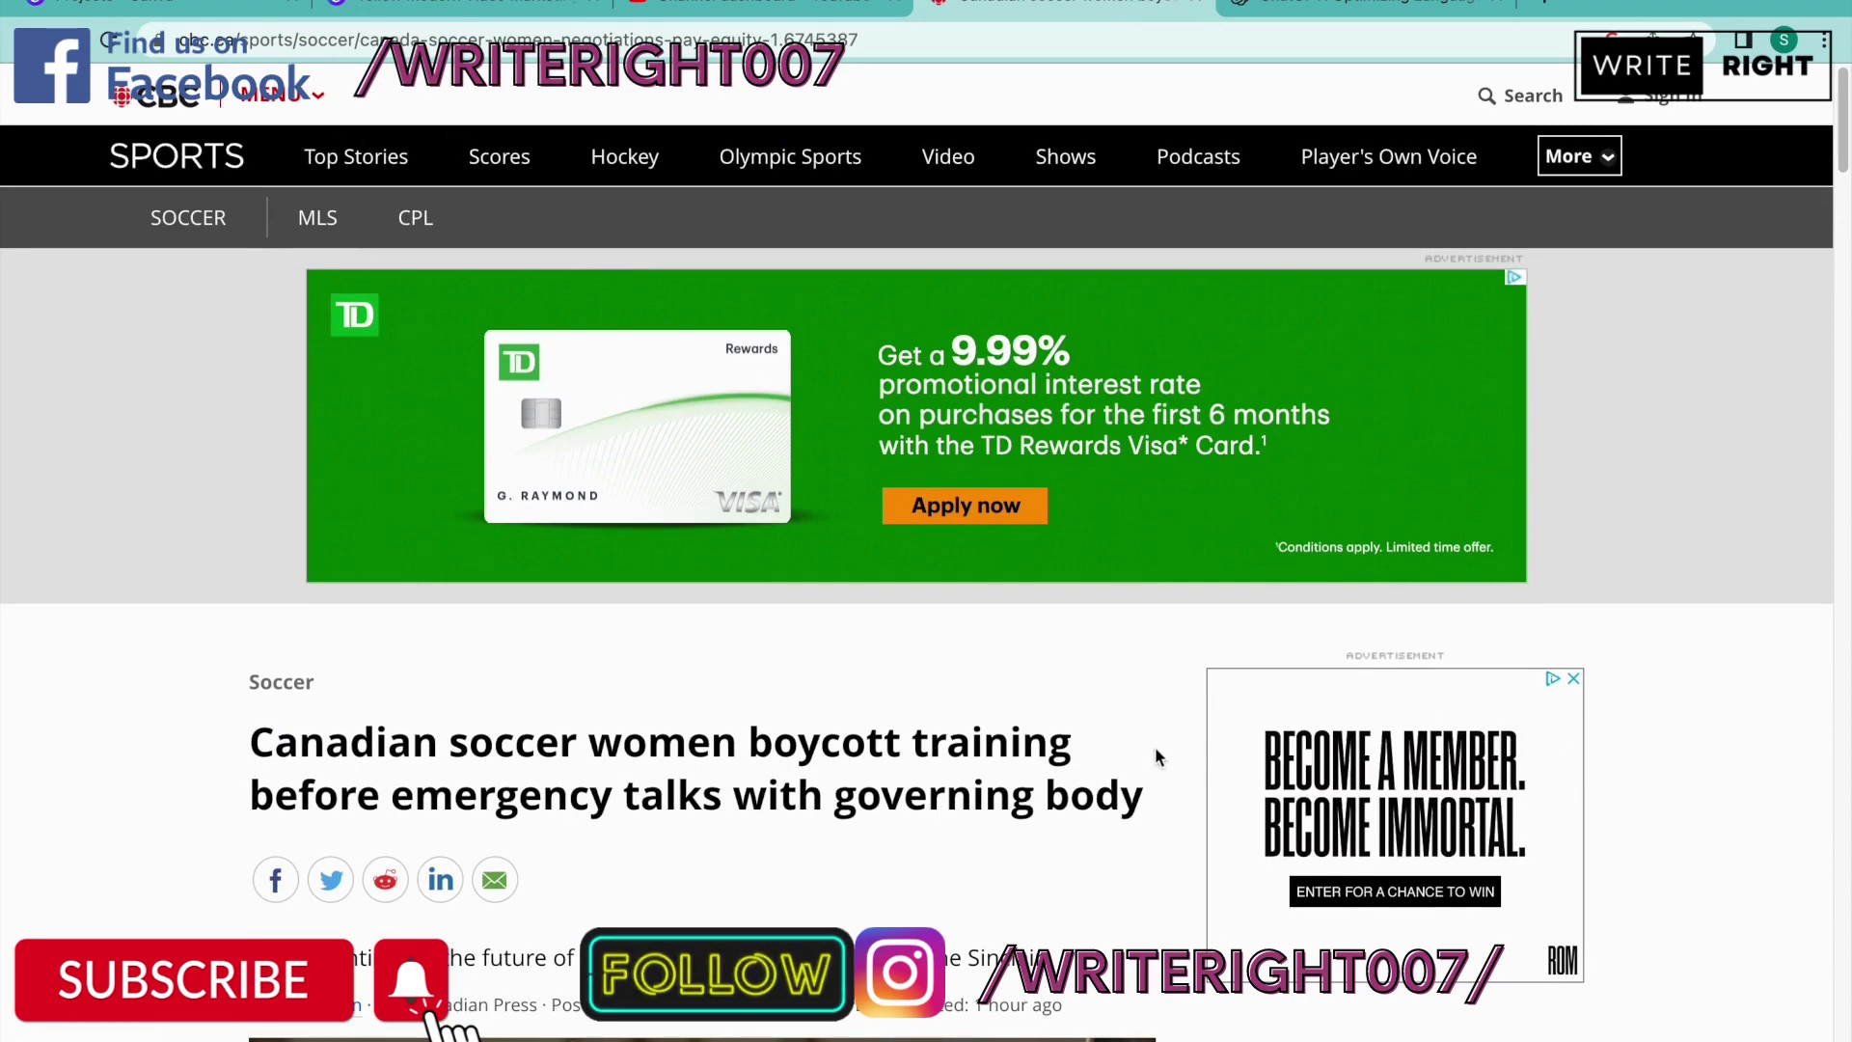
pyautogui.scroll(-2, 1156, 755)
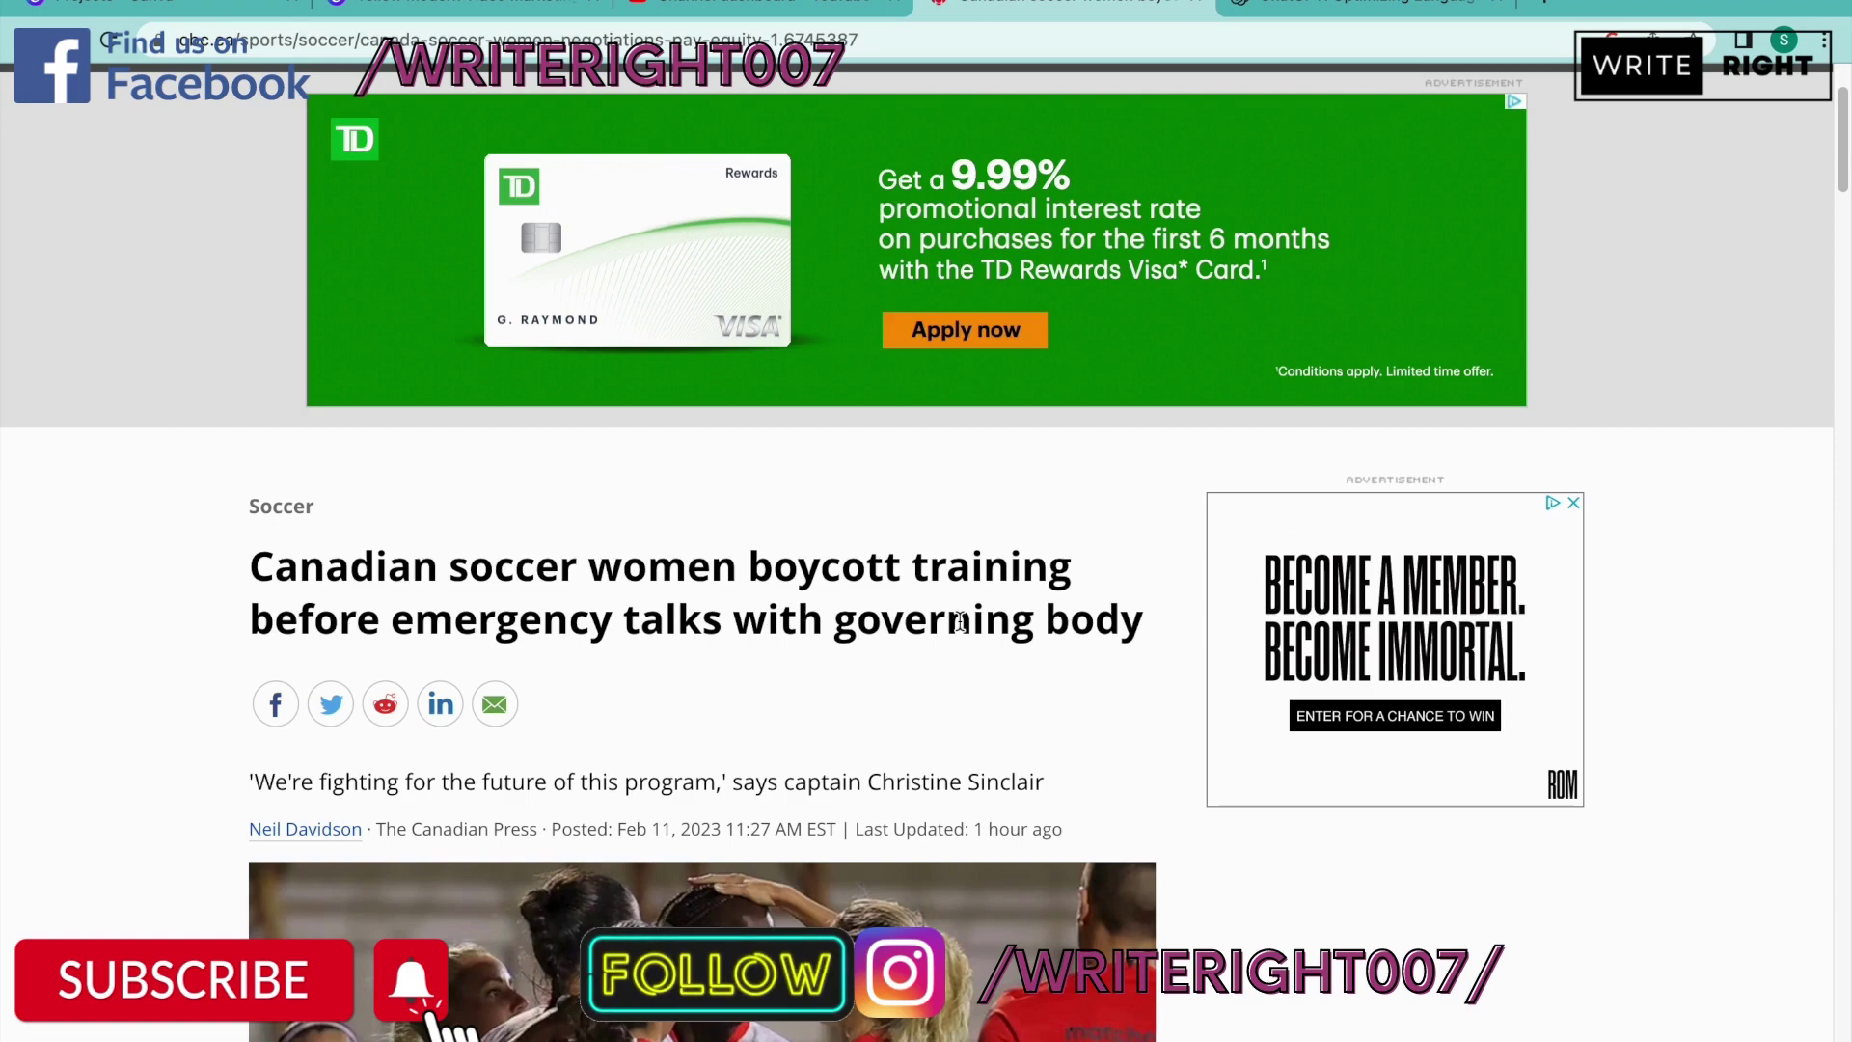
pyautogui.scroll(-7, 959, 620)
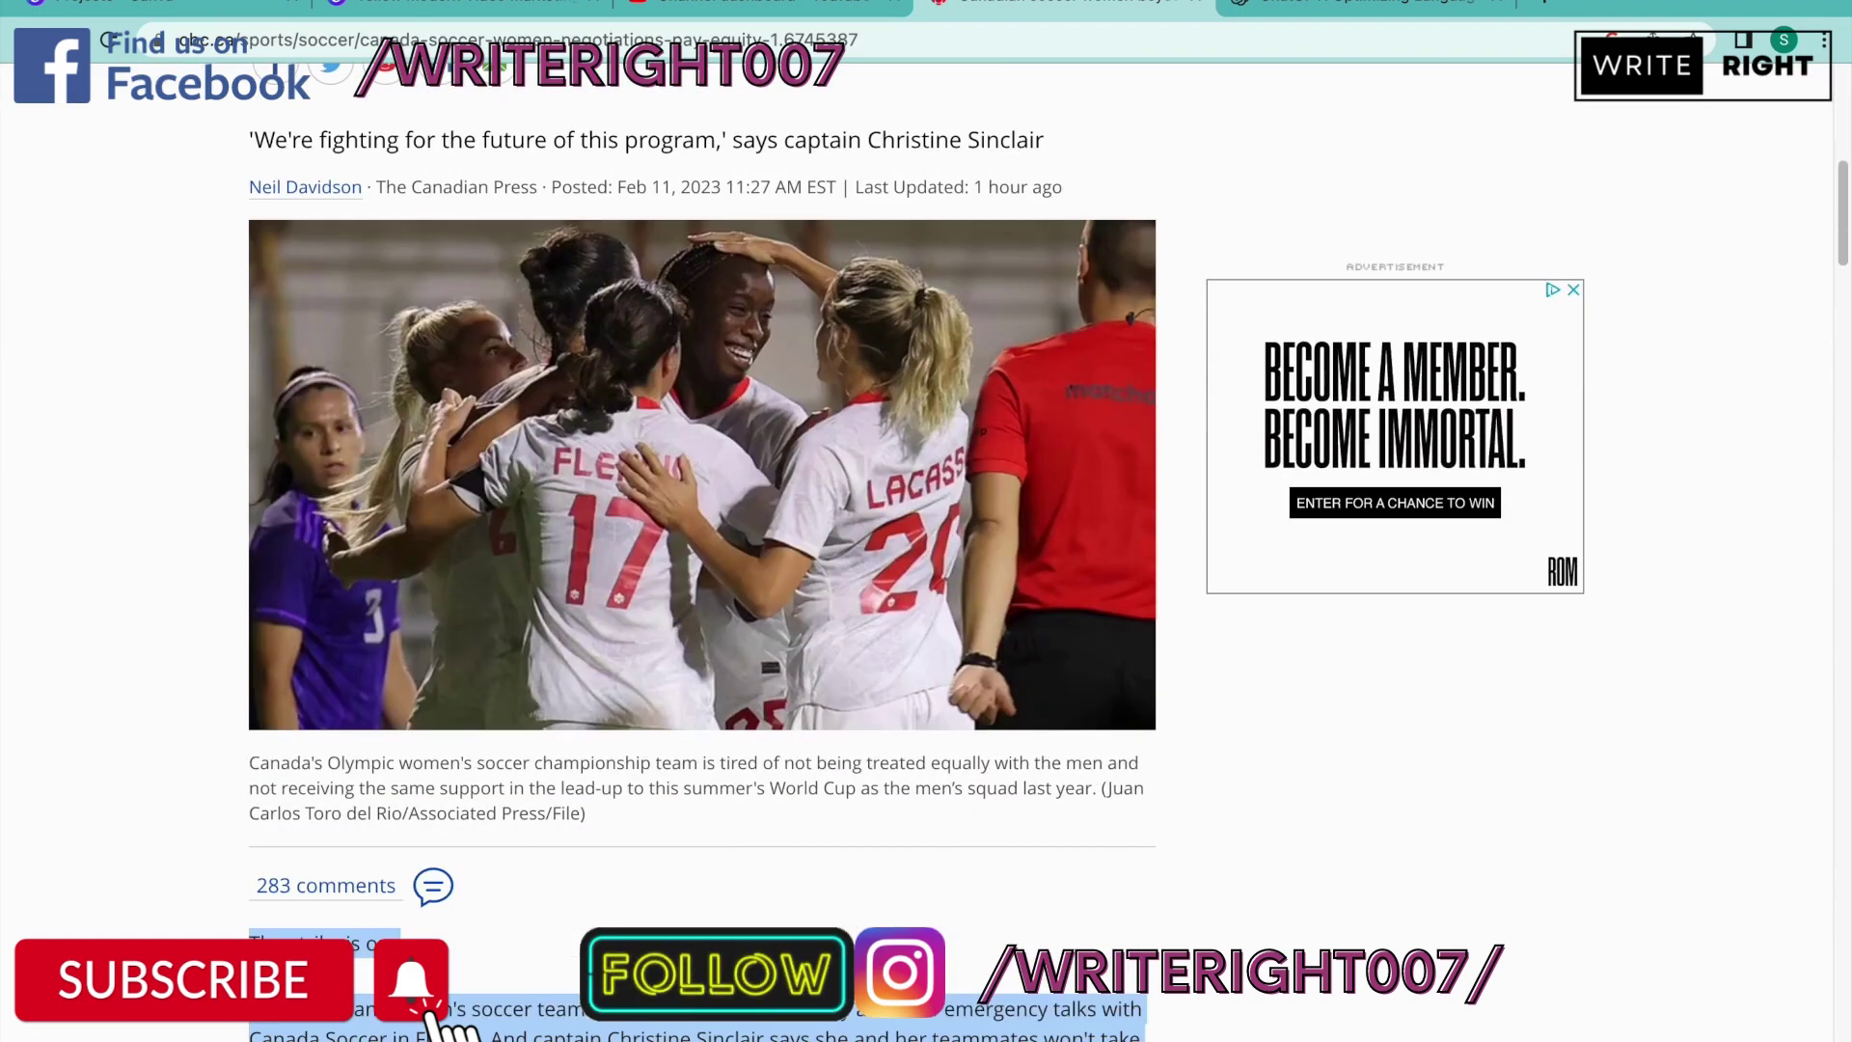
pyautogui.scroll(4, 1354, 832)
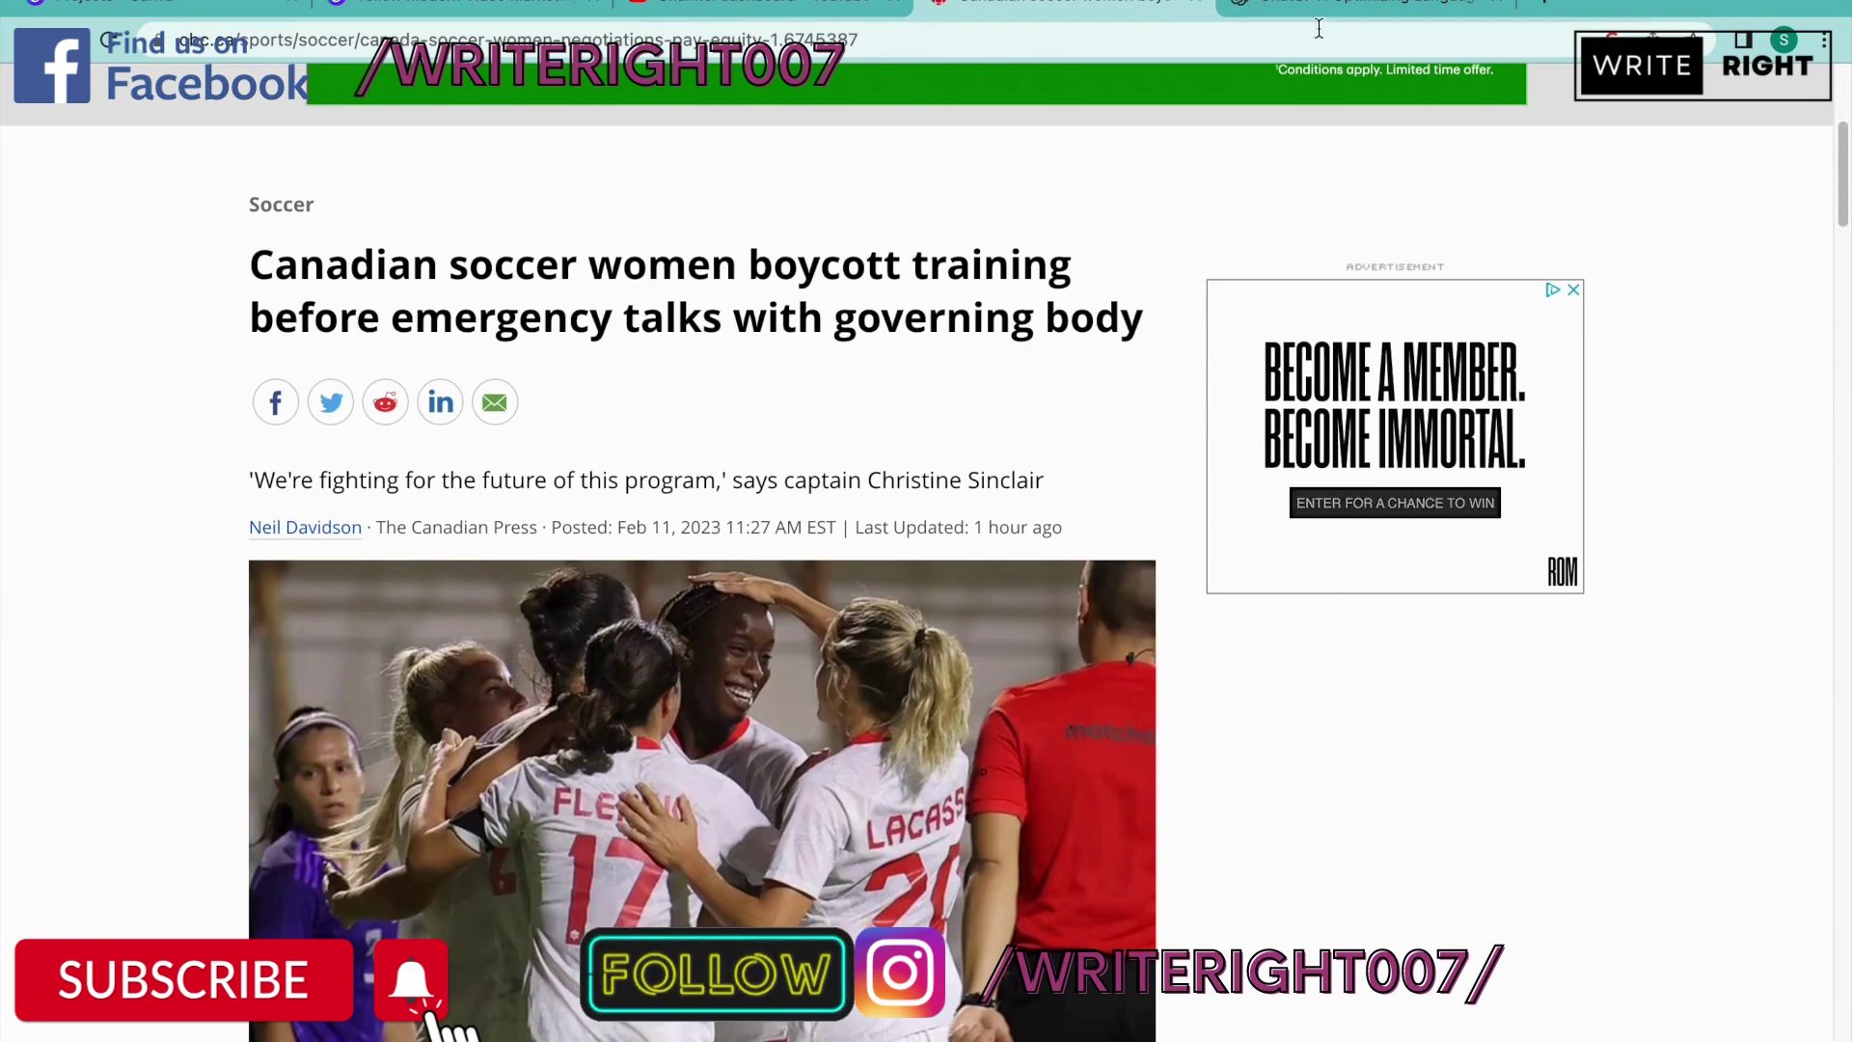
pyautogui.click(1341, 3)
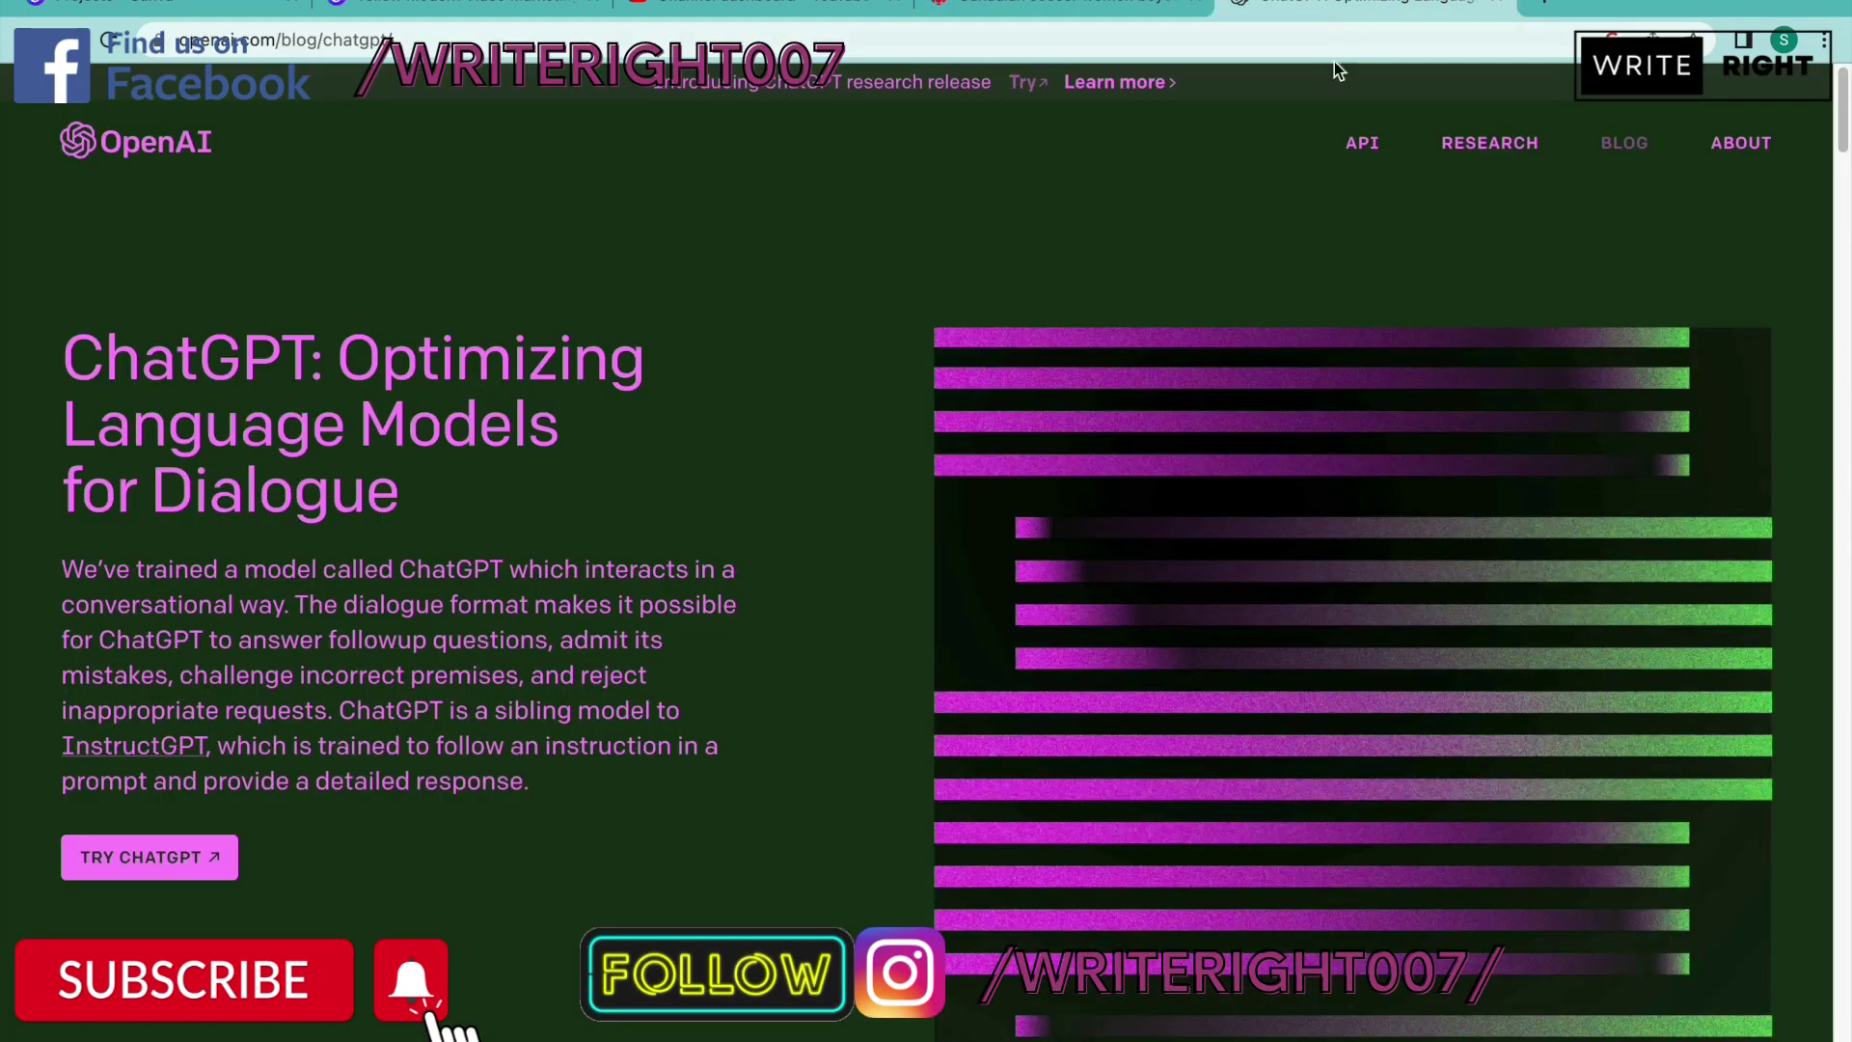
pyautogui.click(1031, 84)
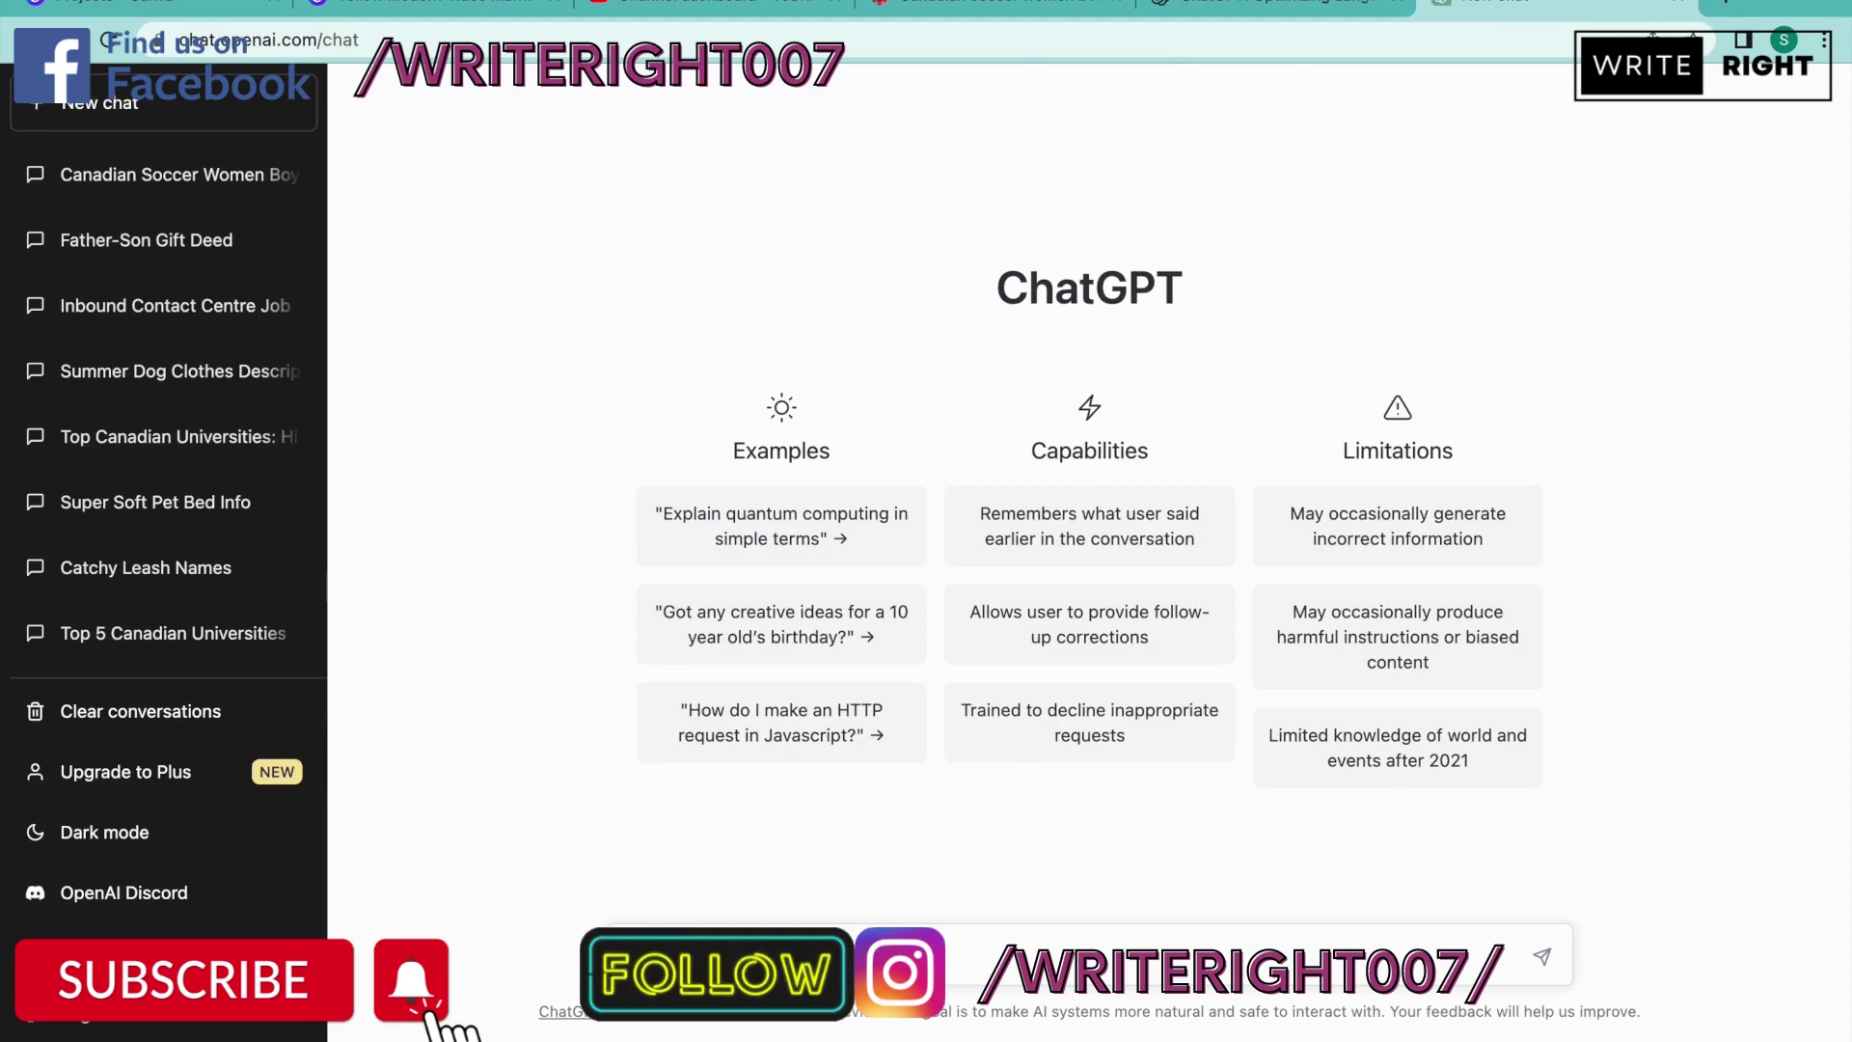
# - Paste 'Write a sport blog for news:' into the new chat's message box
pyautogui.click(1308, 8)
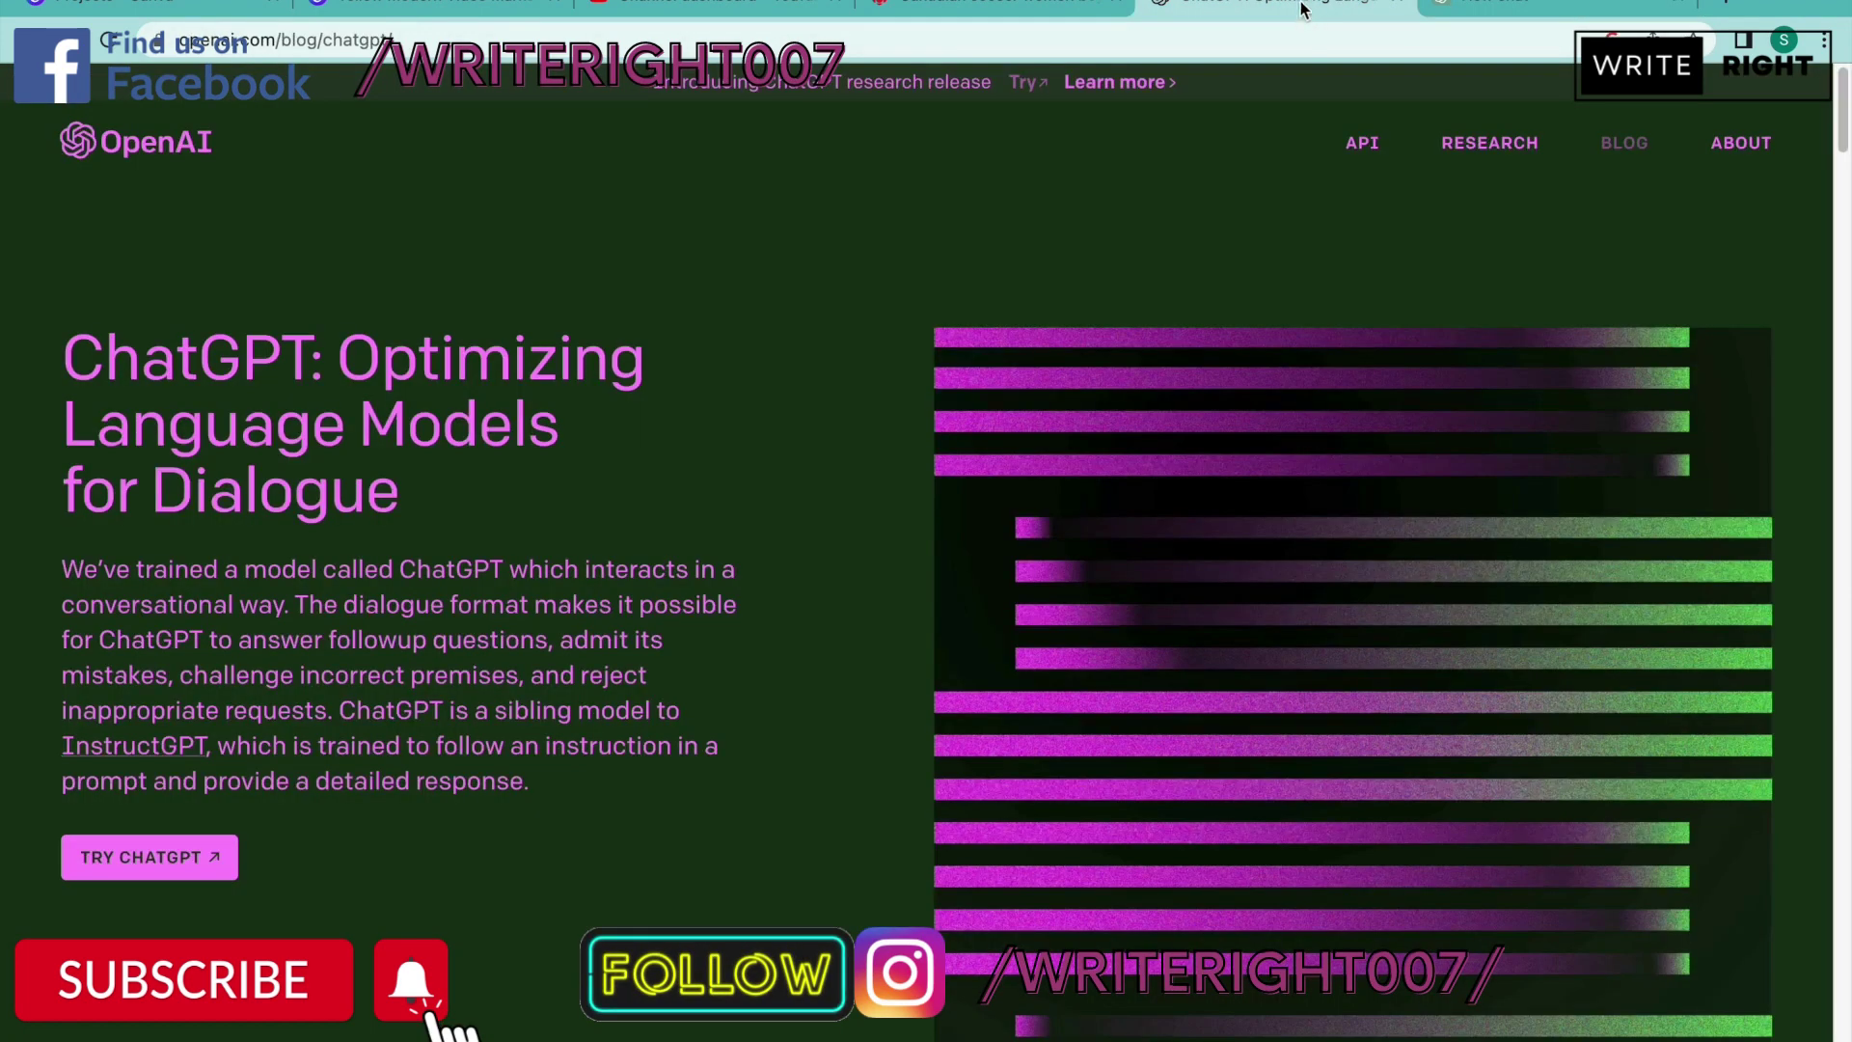
pyautogui.click(993, 8)
pyautogui.click(1505, 7)
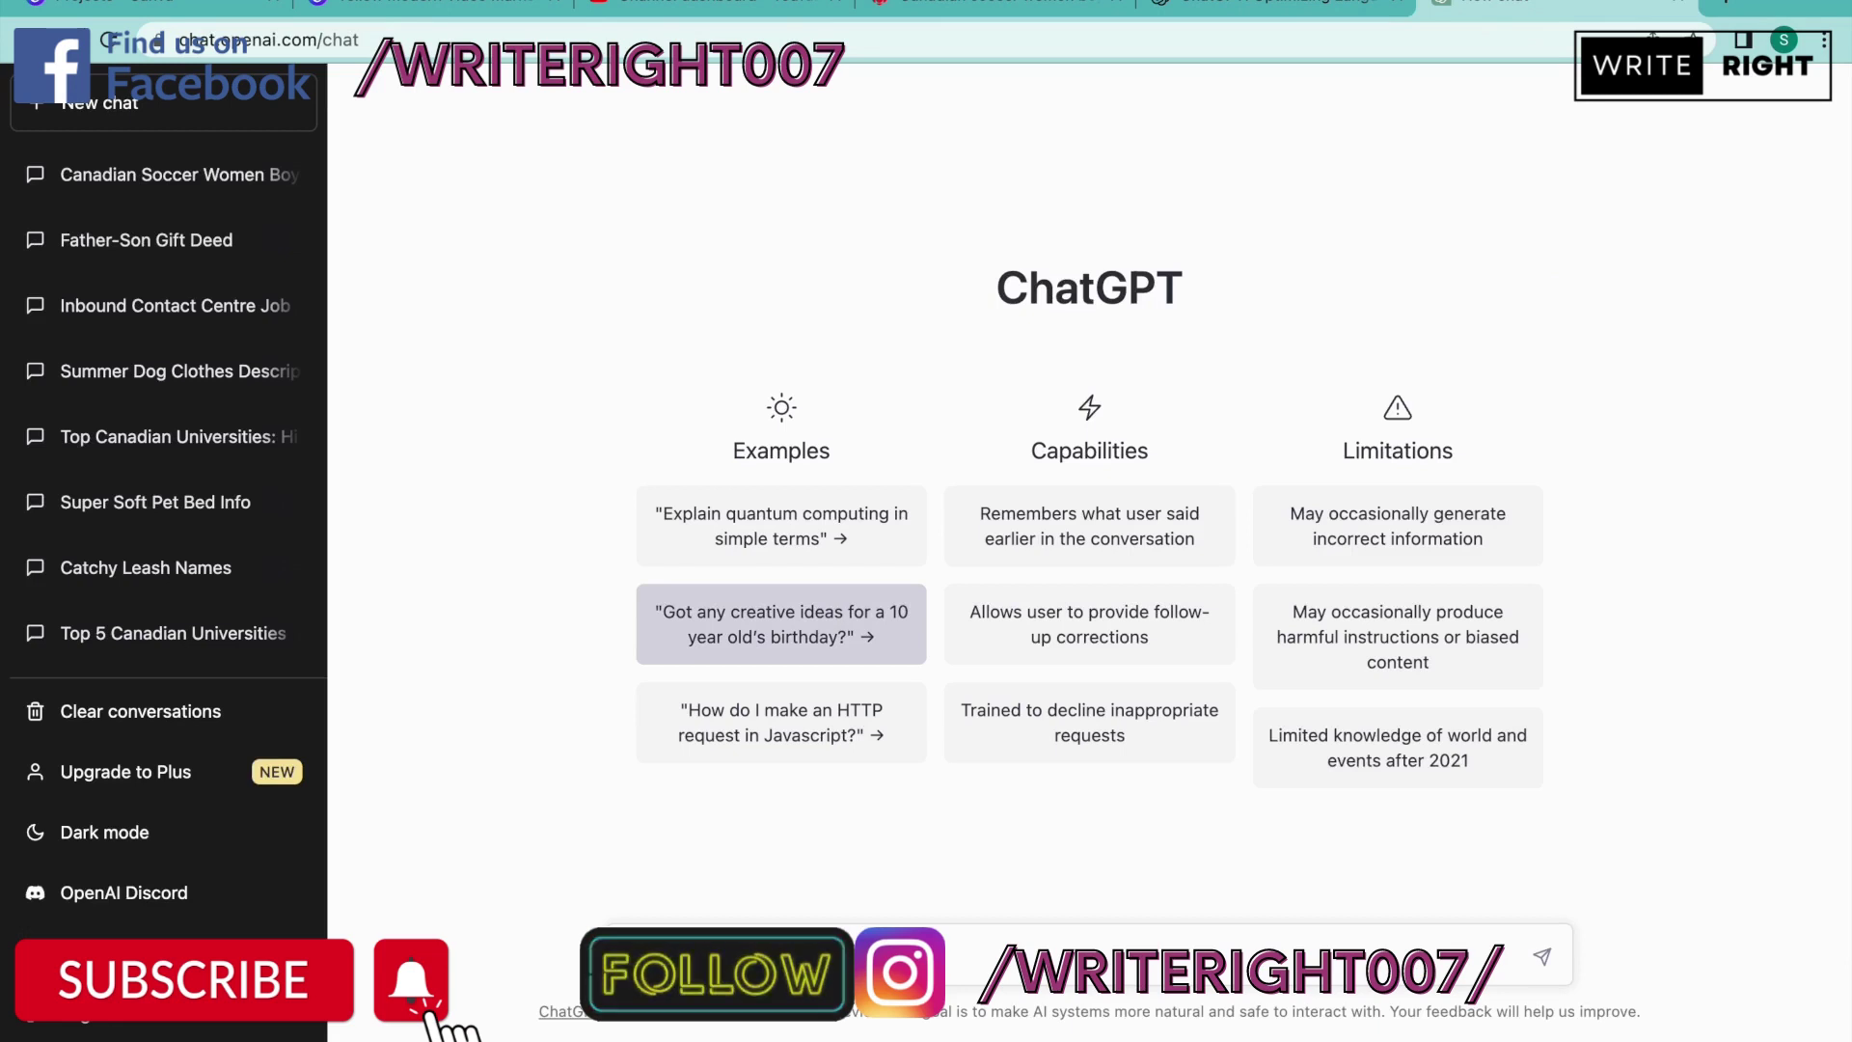
pyautogui.write('Write a sport blog for news:')
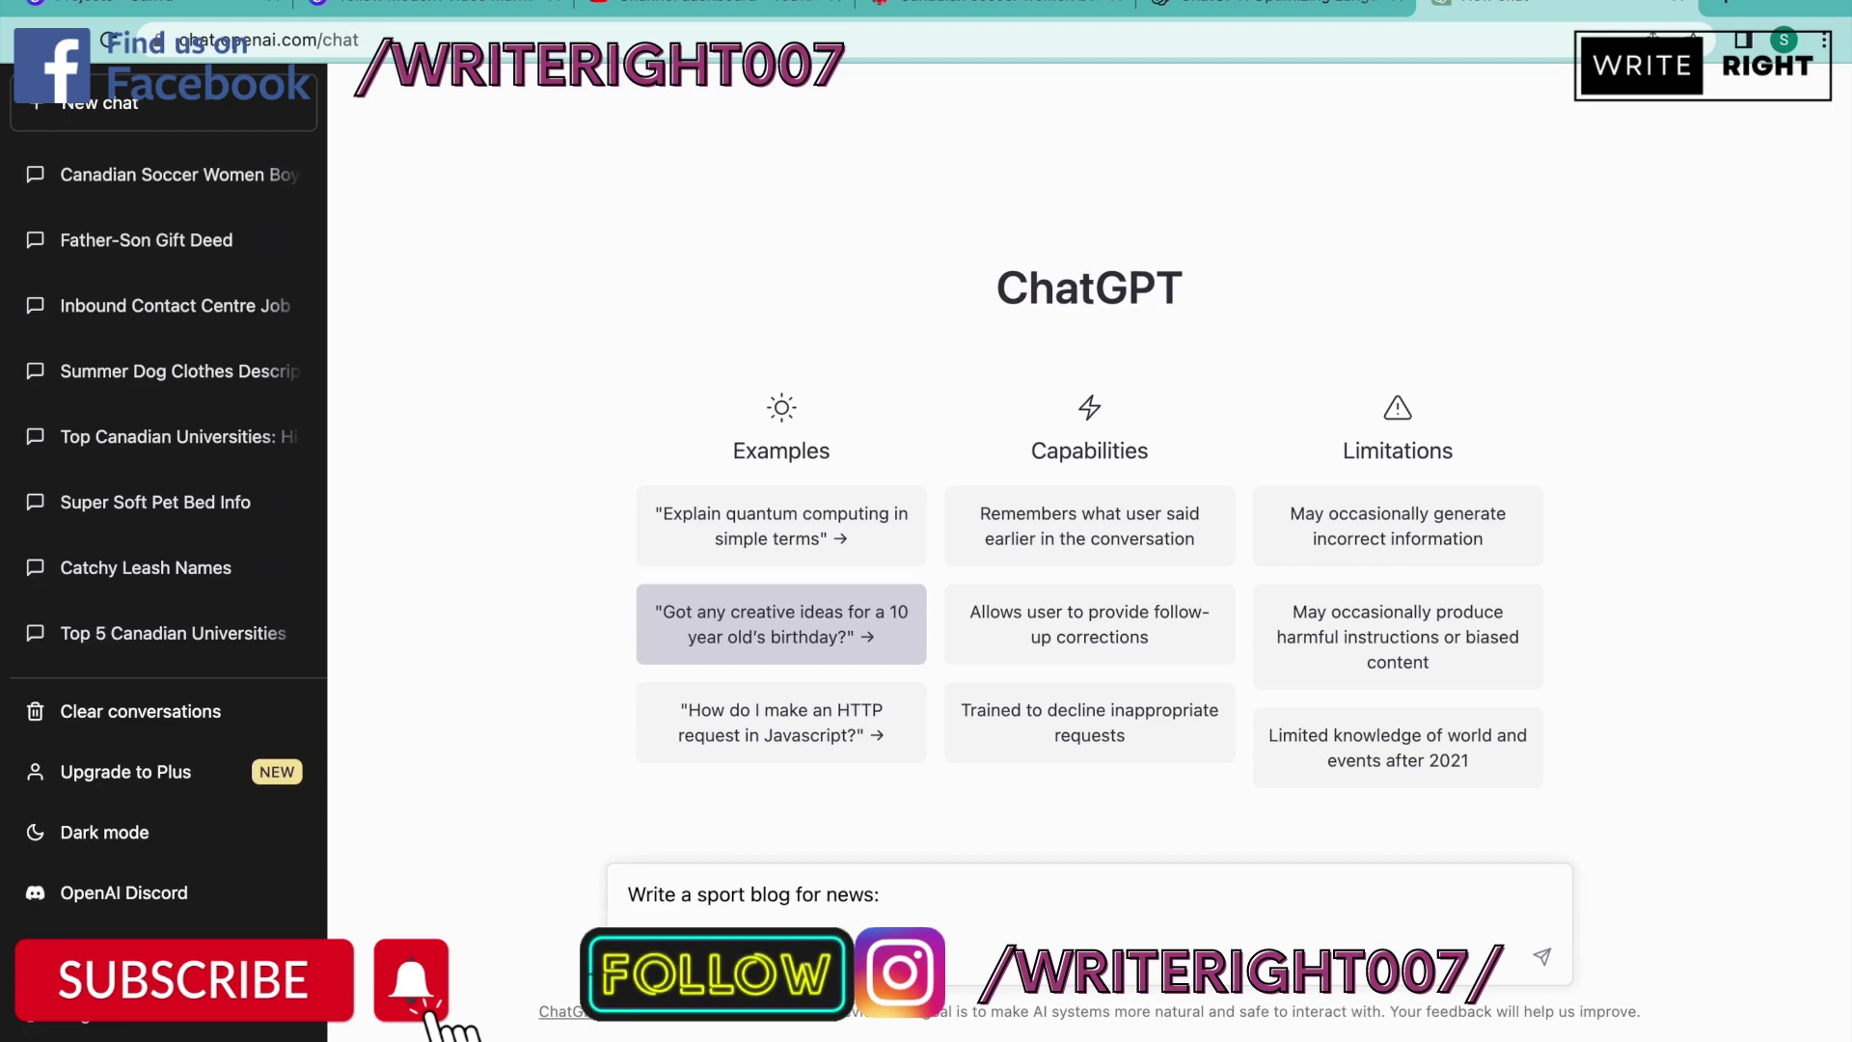
# - Paste the CBC article headline after 'News Headline:' in the prompt
pyautogui.click(1003, 6)
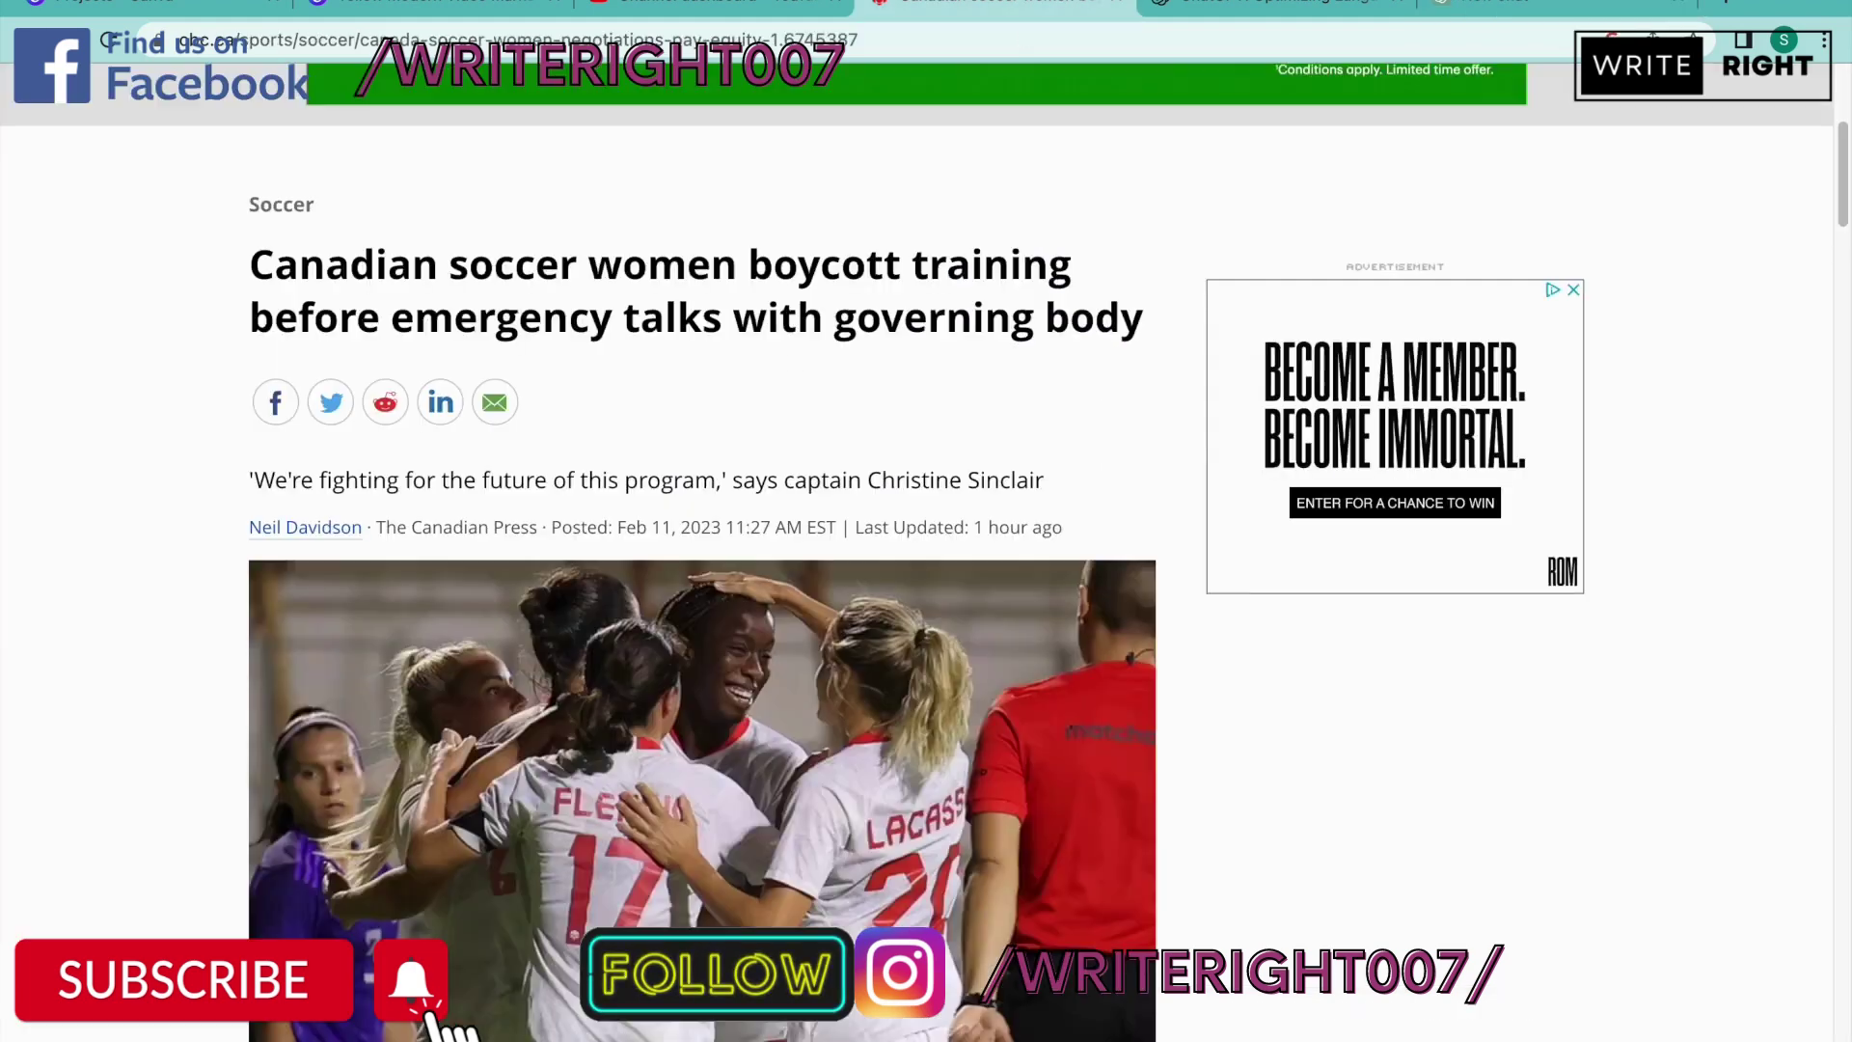
pyautogui.moveTo(1148, 318); pyautogui.dragTo(247, 275)
pyautogui.hotkey('ctrl', 'c')
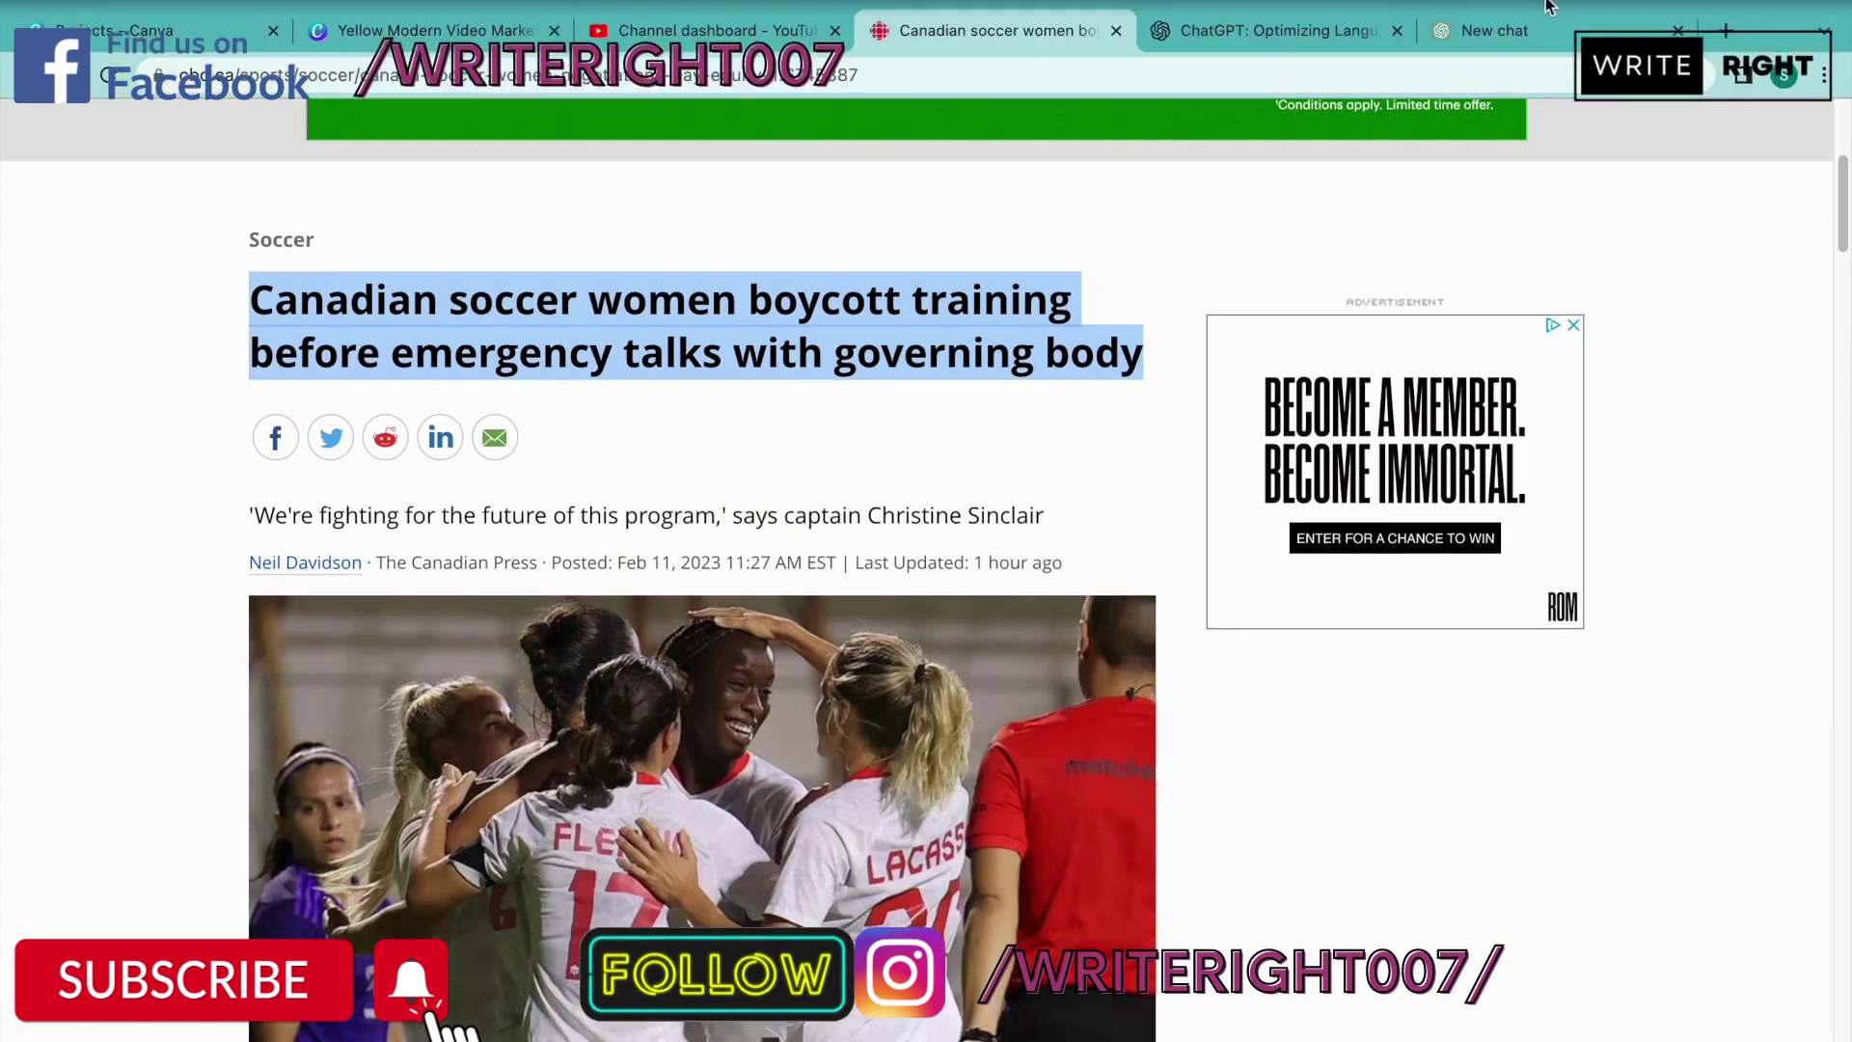
pyautogui.click(1534, 0)
pyautogui.hotkey('ctrl', 'v')
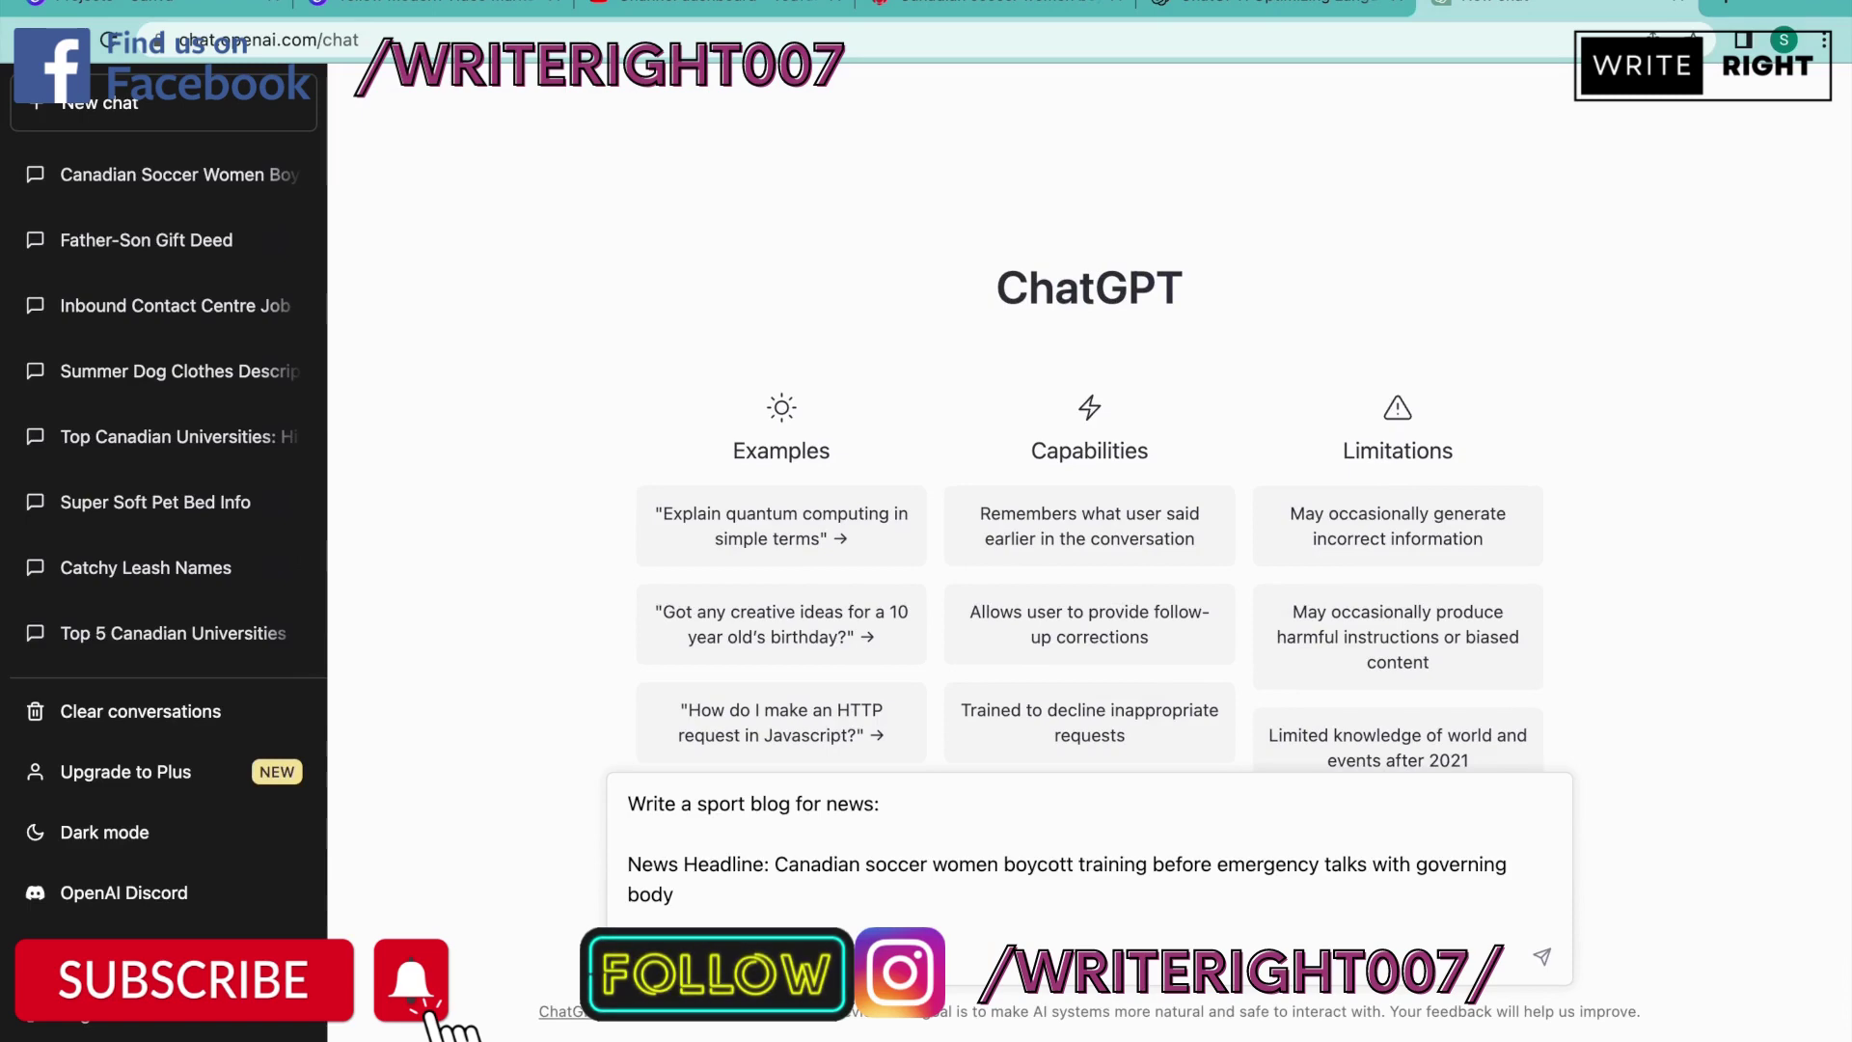
# - Copy the article's body paragraphs into the prompt and send the blog request
pyautogui.click(936, 5)
pyautogui.scroll(-8, 897, 560)
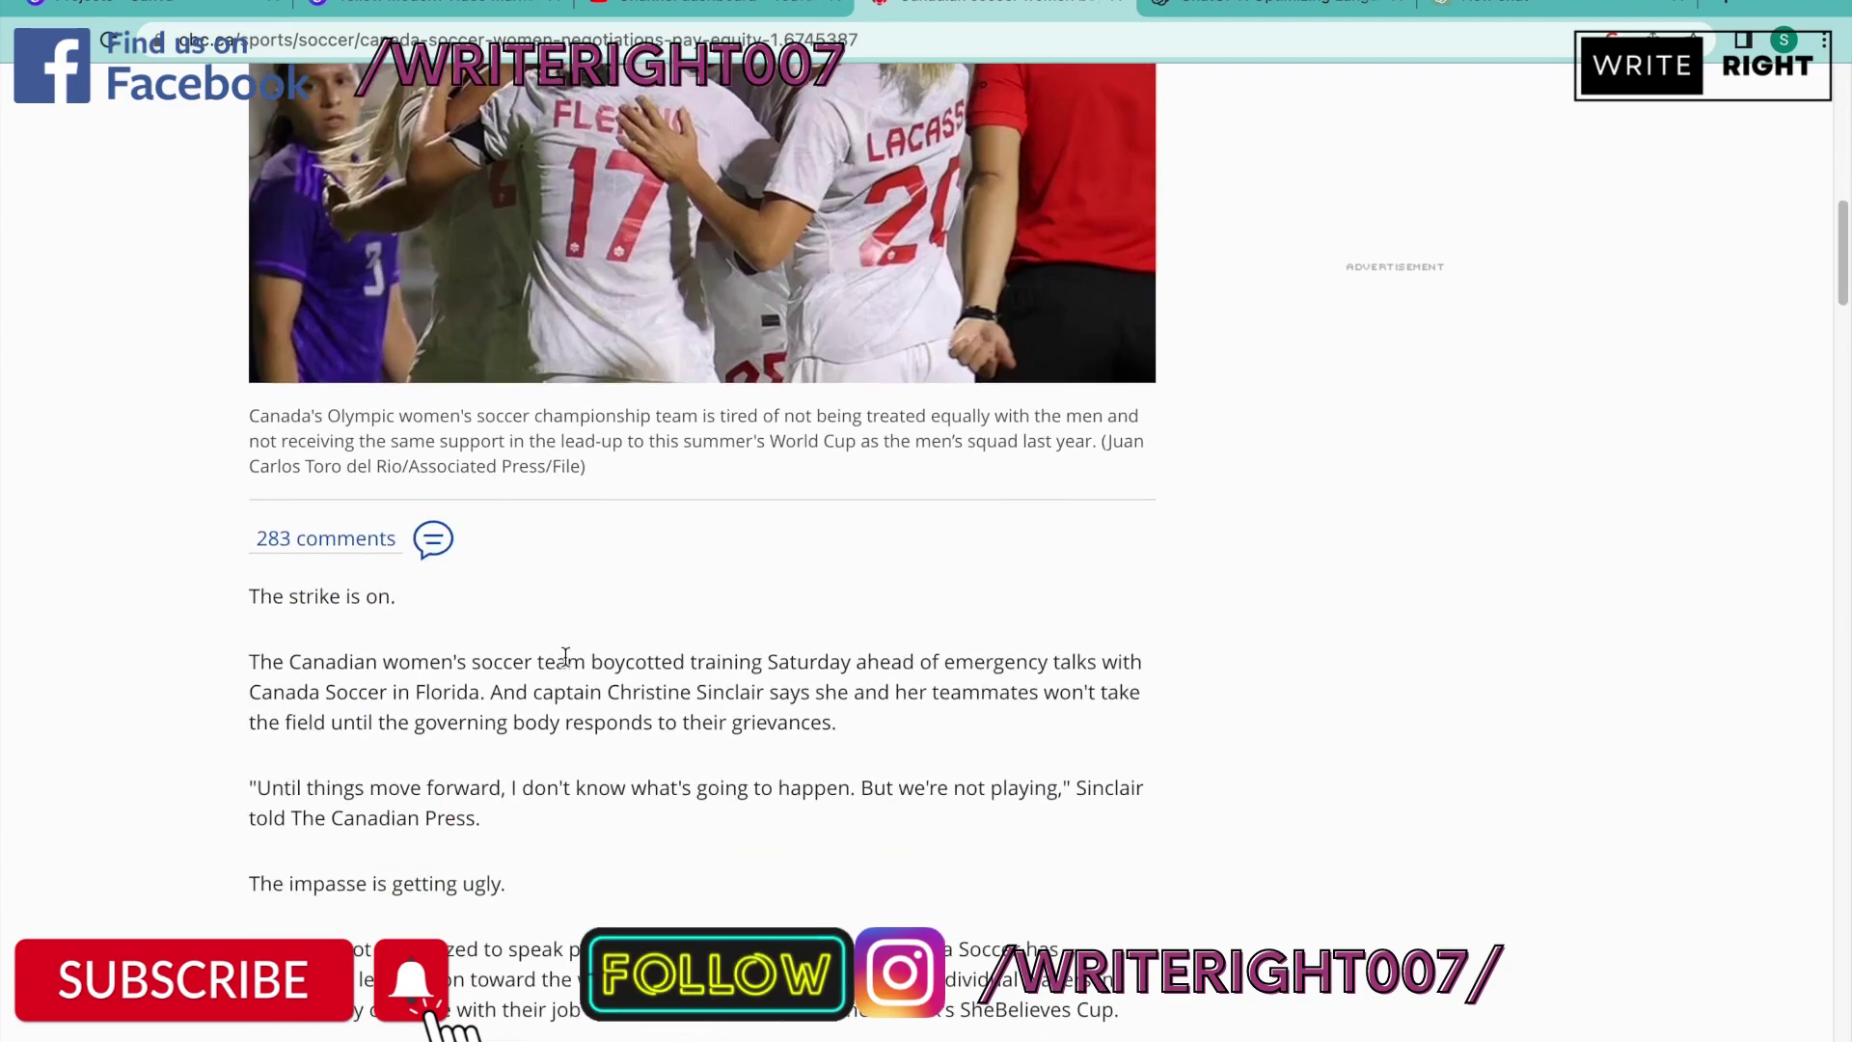
pyautogui.moveTo(220, 565); pyautogui.dragTo(1078, 751)
pyautogui.scroll(-6, 682, 686)
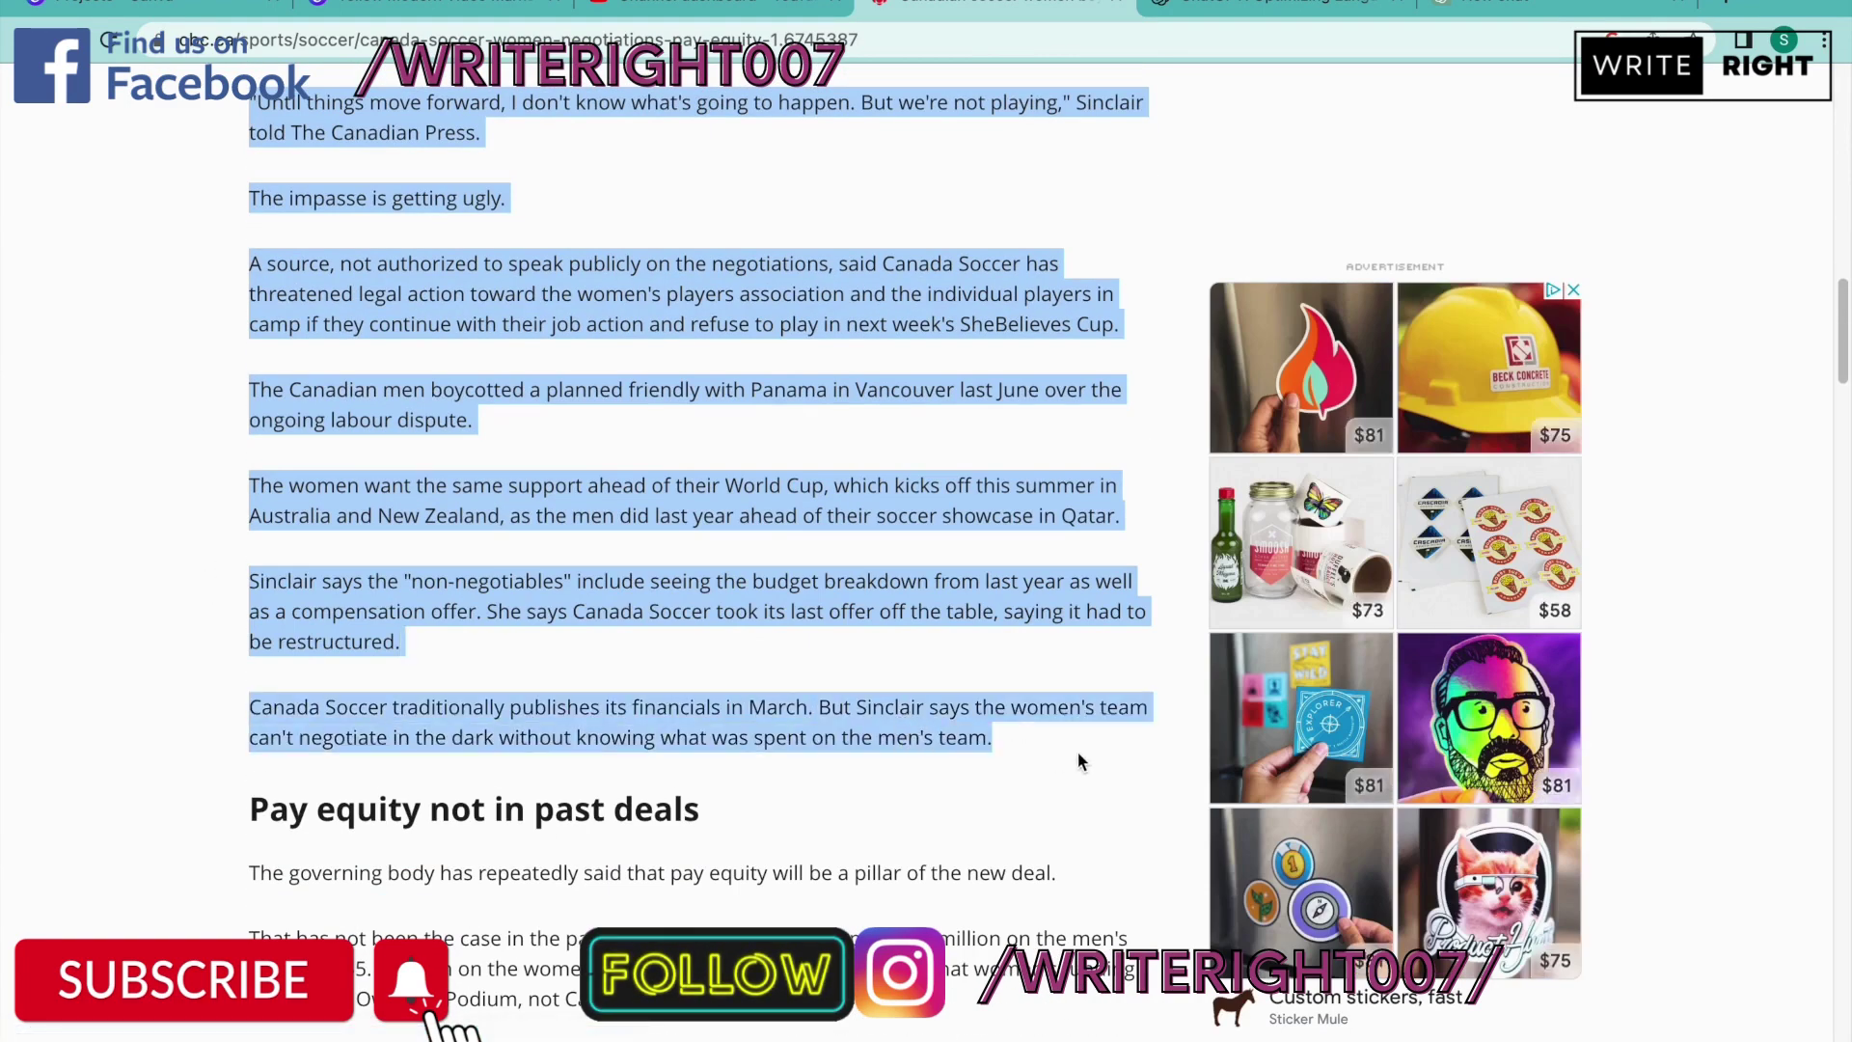
pyautogui.hotkey('ctrl', 'c')
pyautogui.click(1544, 8)
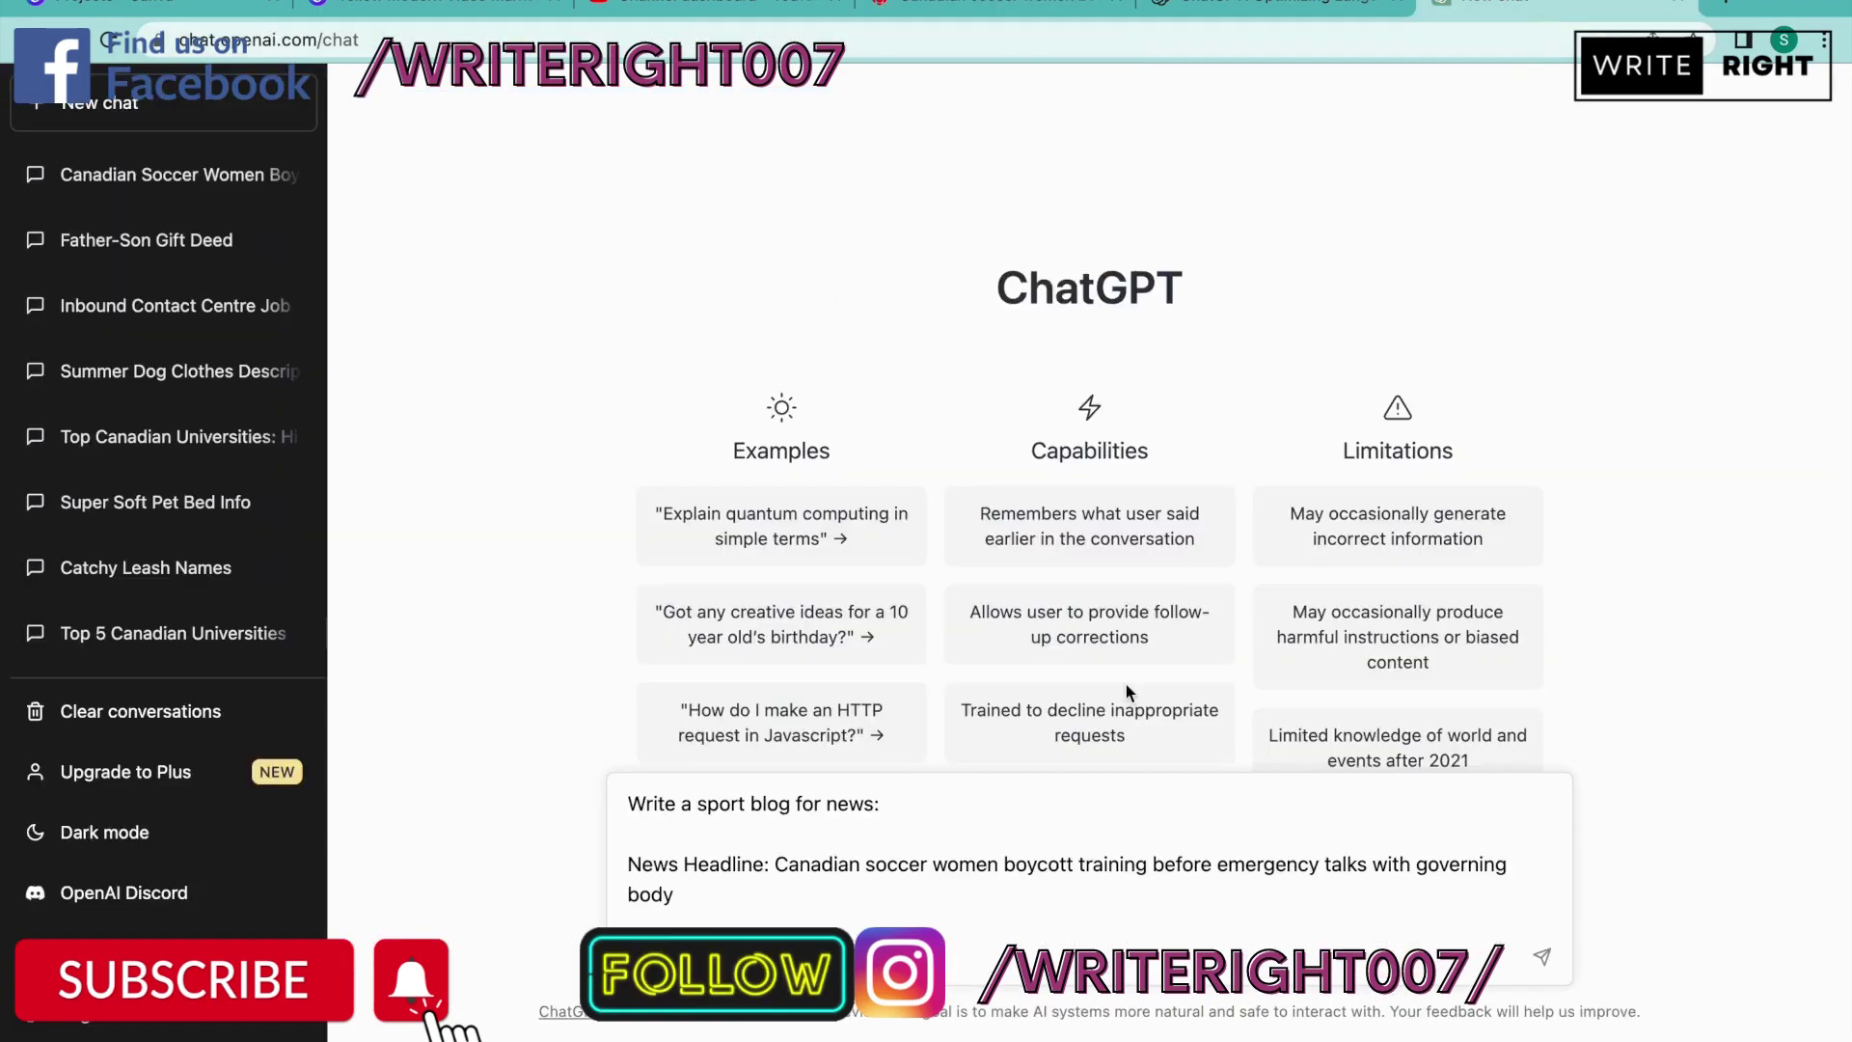
pyautogui.hotkey('ctrl', 'v')
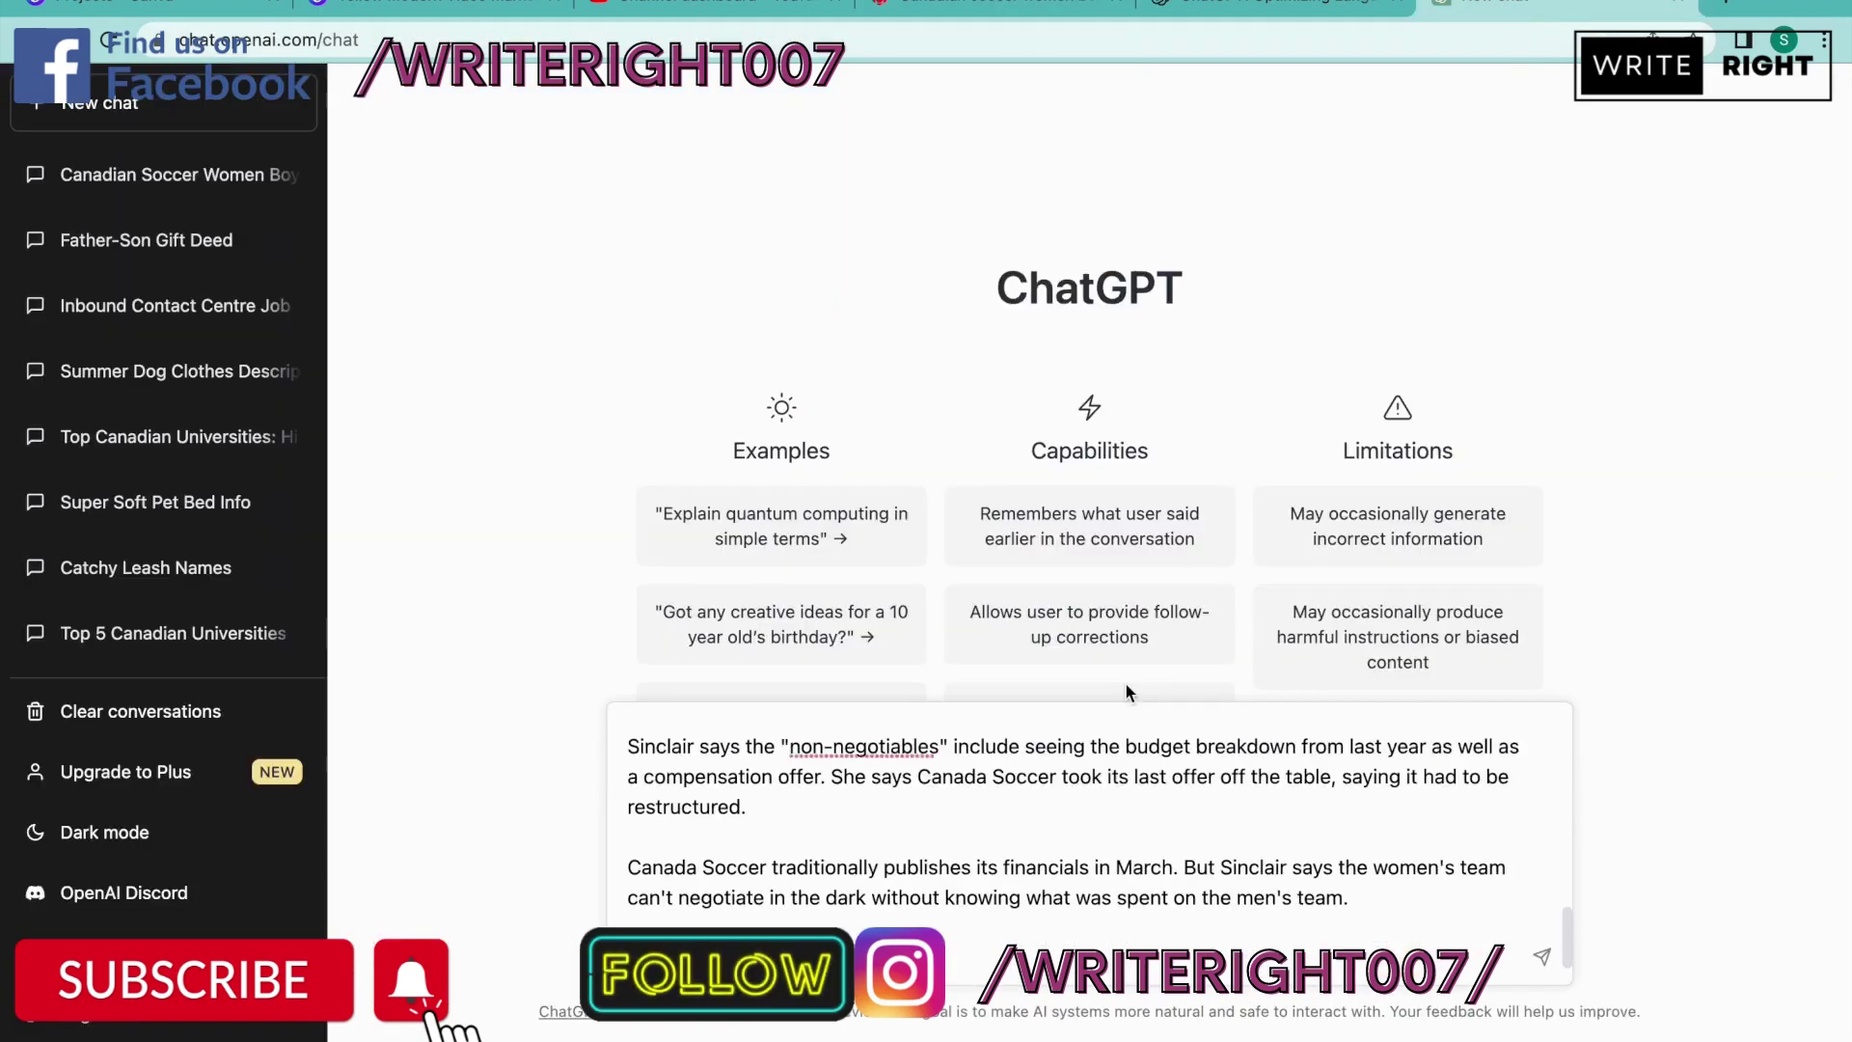
pyautogui.press('Return')
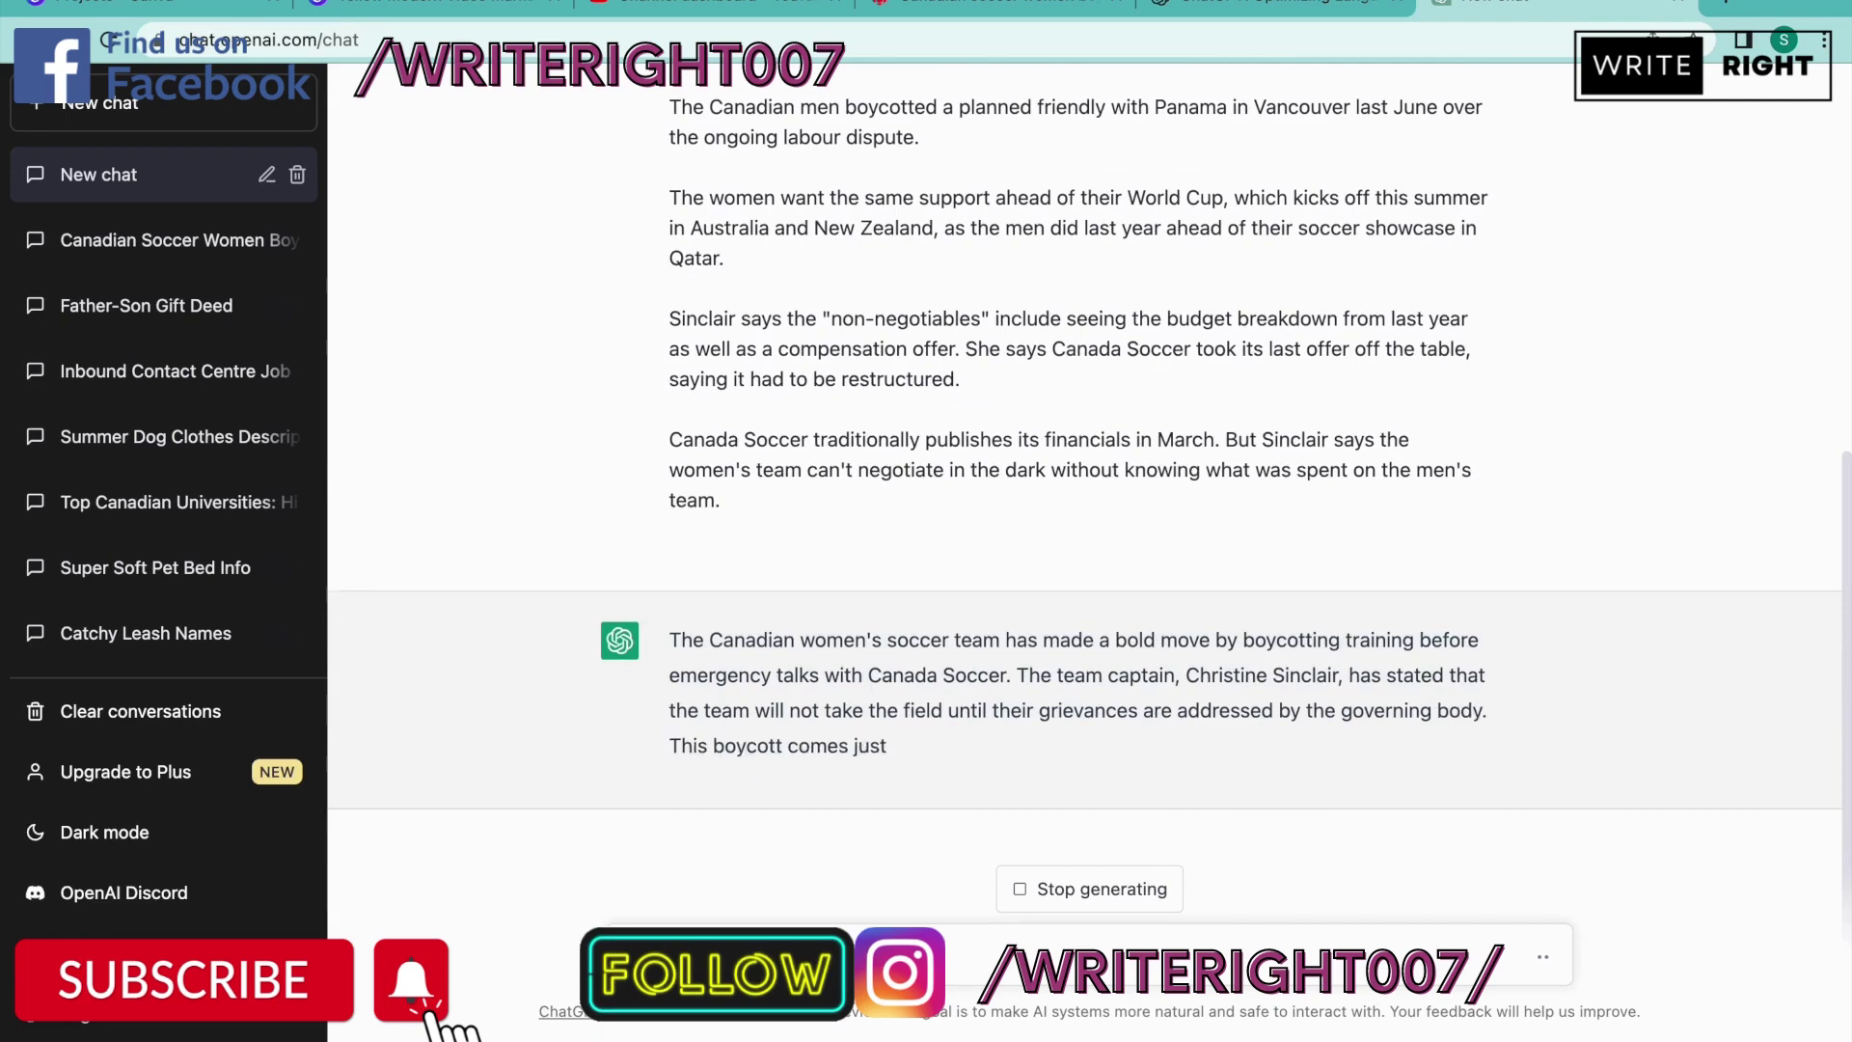
# - Stop ChatGPT's reply after one paragraph and copy the original prompt text
pyautogui.click(1144, 892)
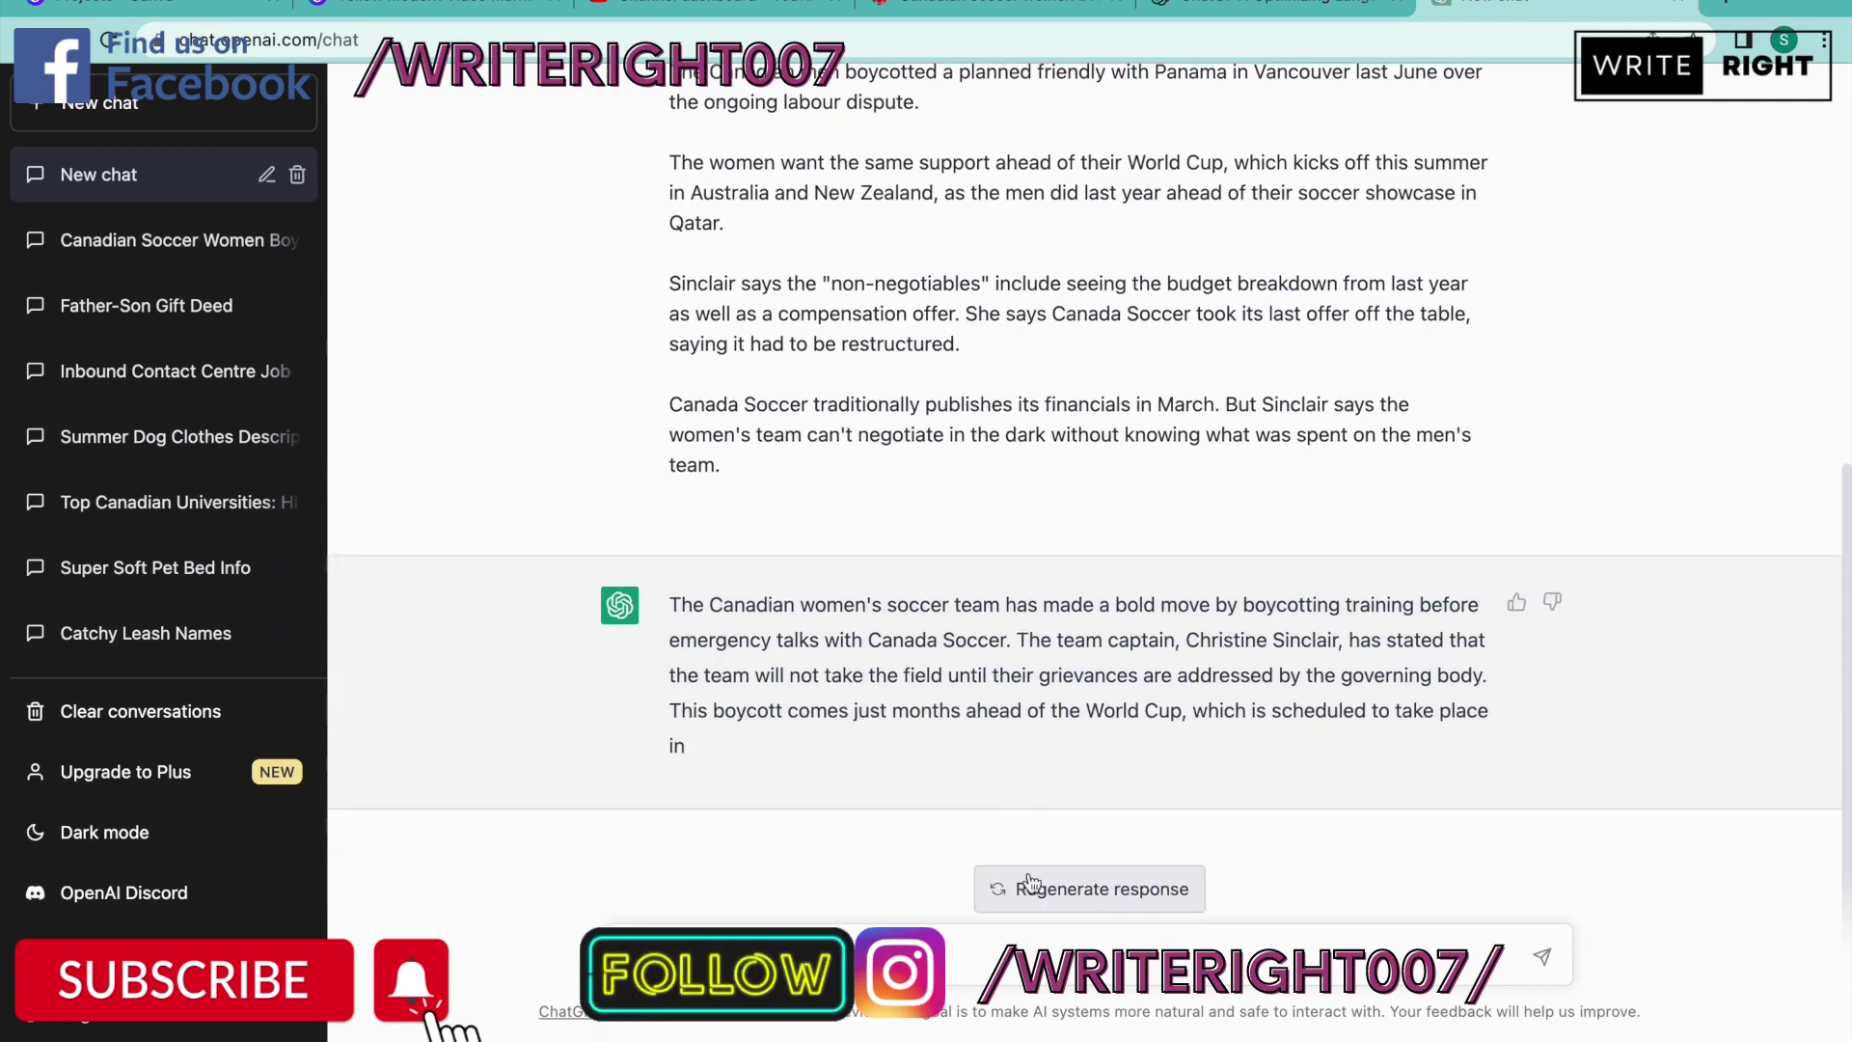
pyautogui.scroll(2, 889, 494)
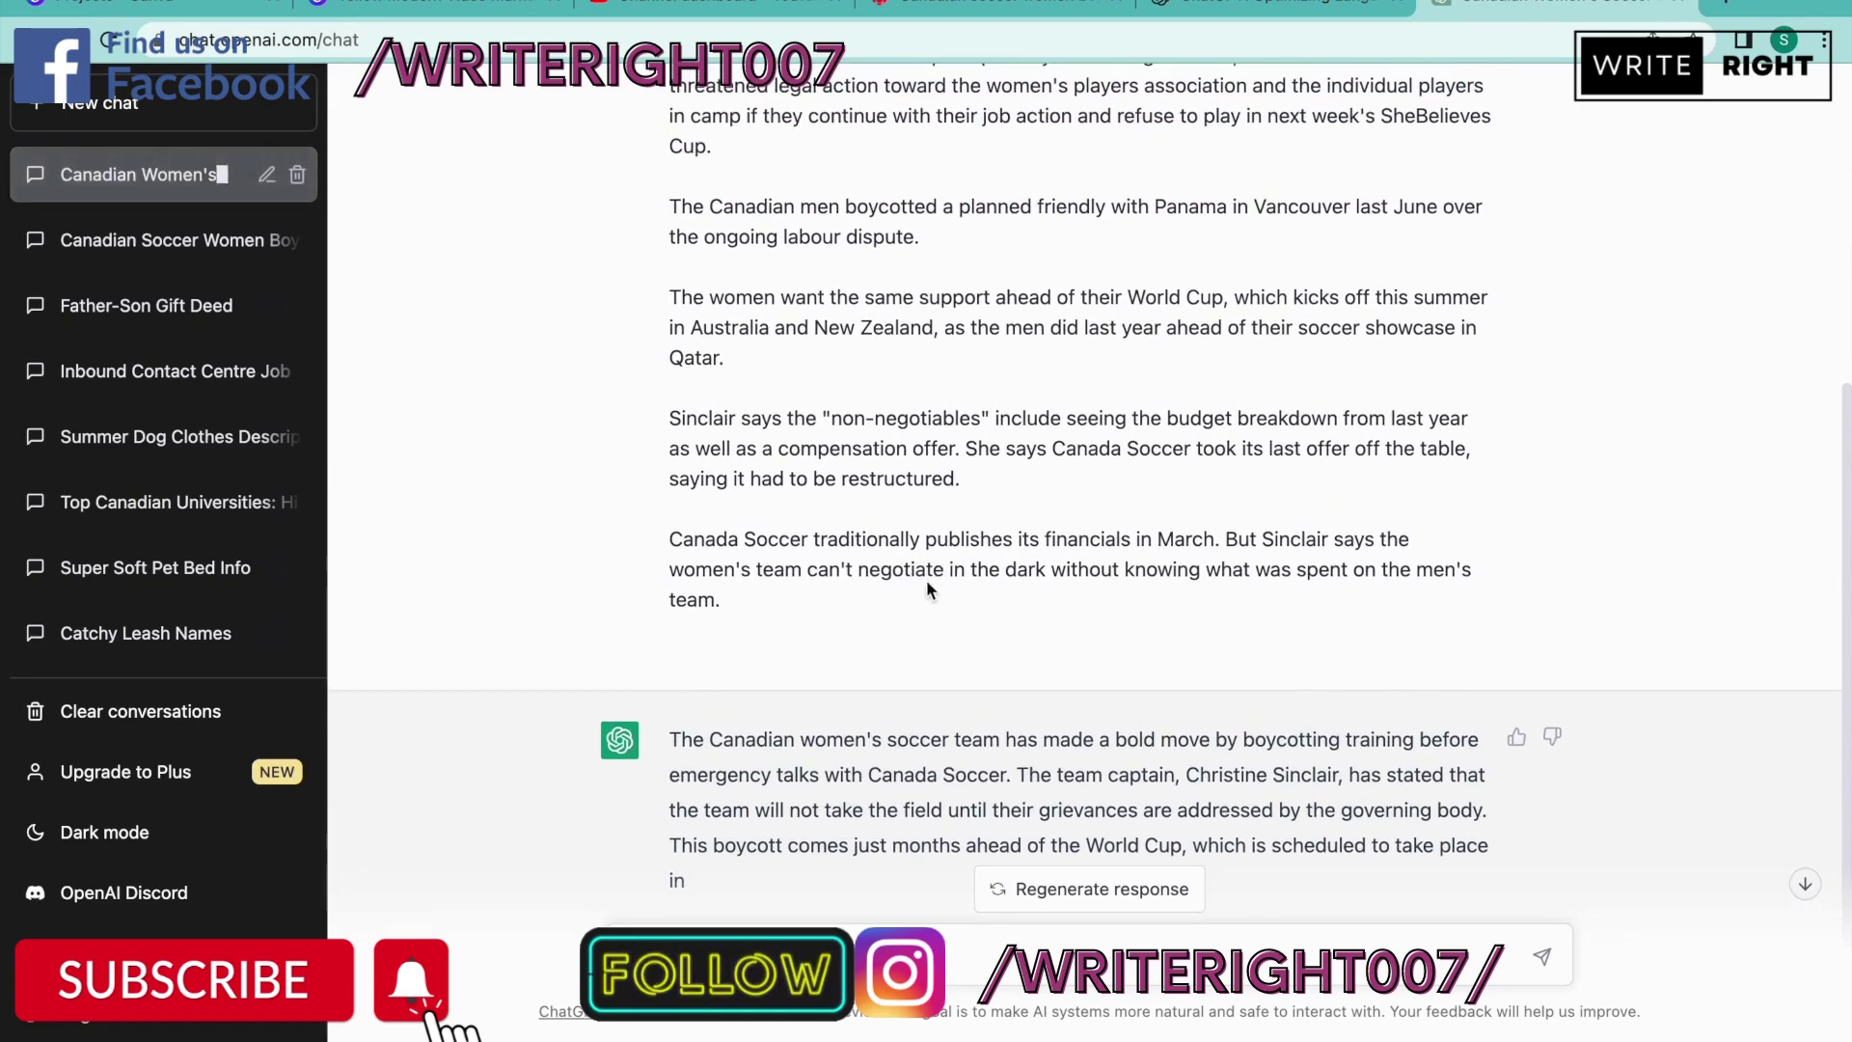
pyautogui.moveTo(774, 624); pyautogui.dragTo(674, 114)
pyautogui.scroll(5, 739, 353)
pyautogui.hotkey('ctrl', 'c')
# - Resend the pasted prompt as a sport blog 'of 250 words', then paste it again
pyautogui.click(963, 955)
pyautogui.hotkey('ctrl', 'v')
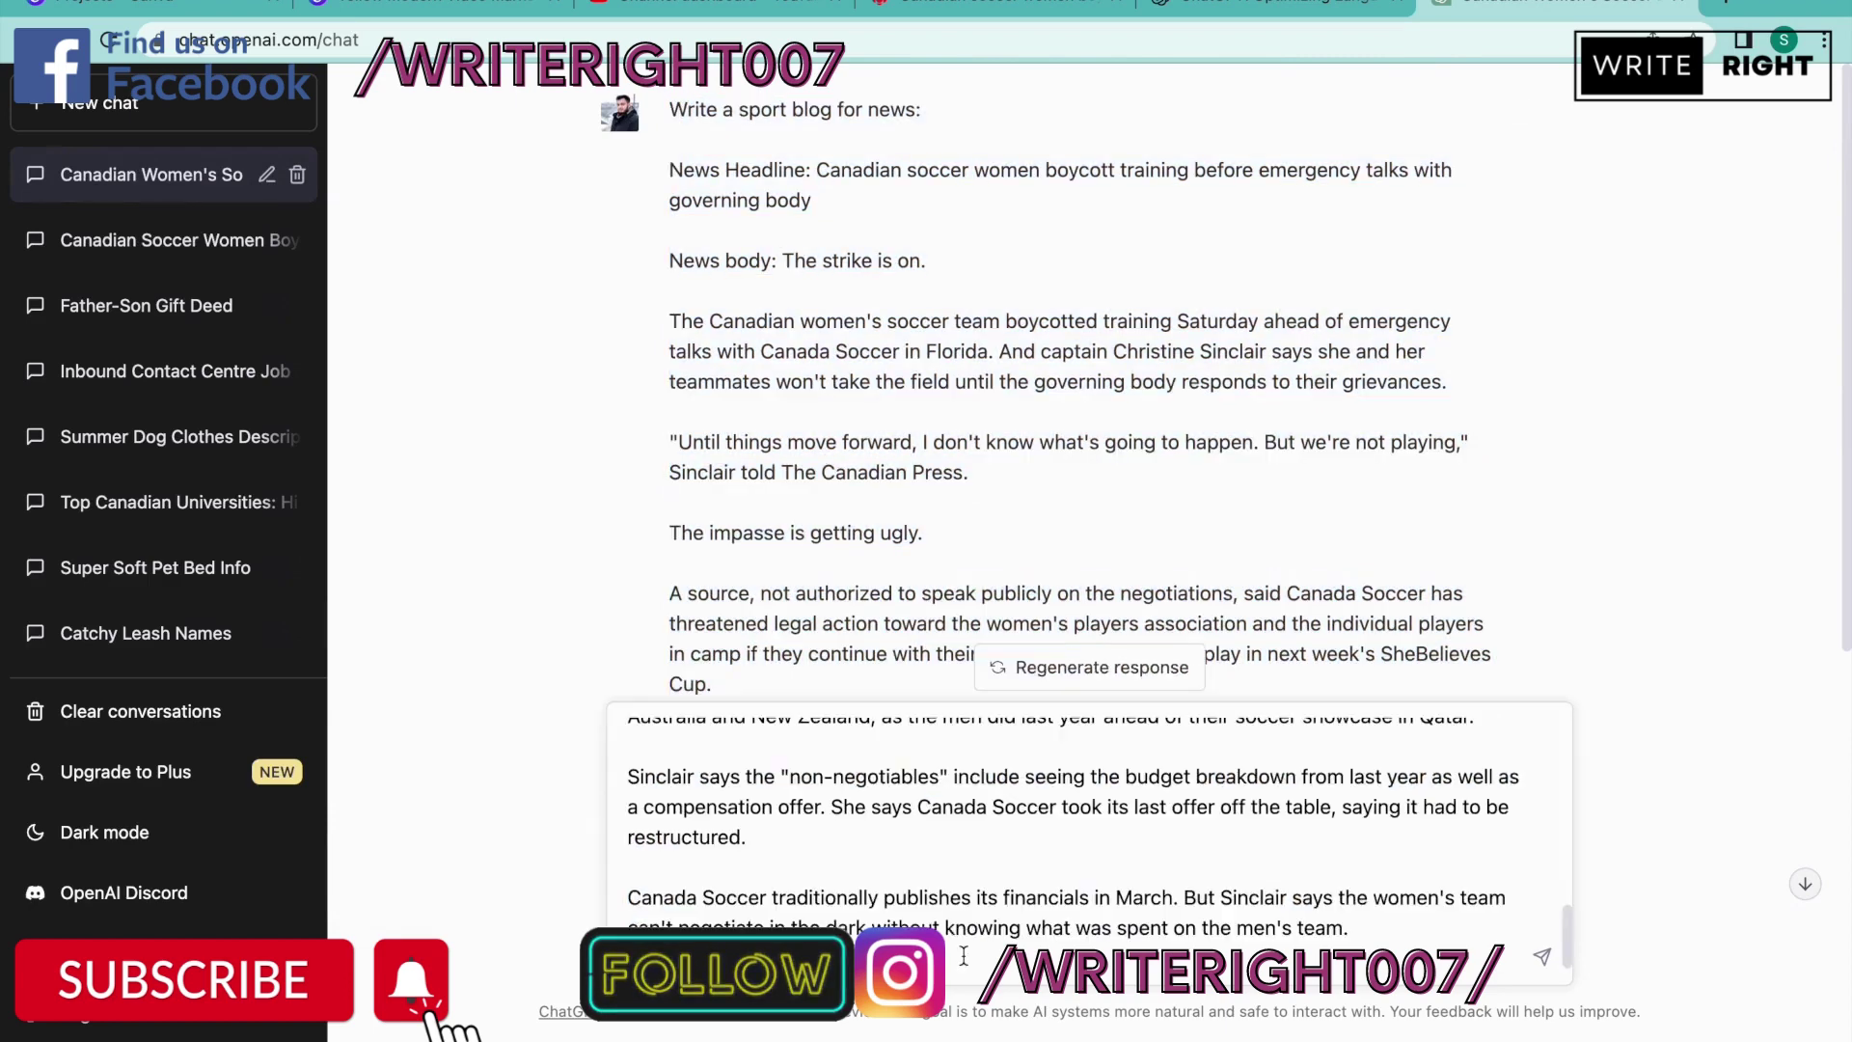
pyautogui.scroll(15, 964, 921)
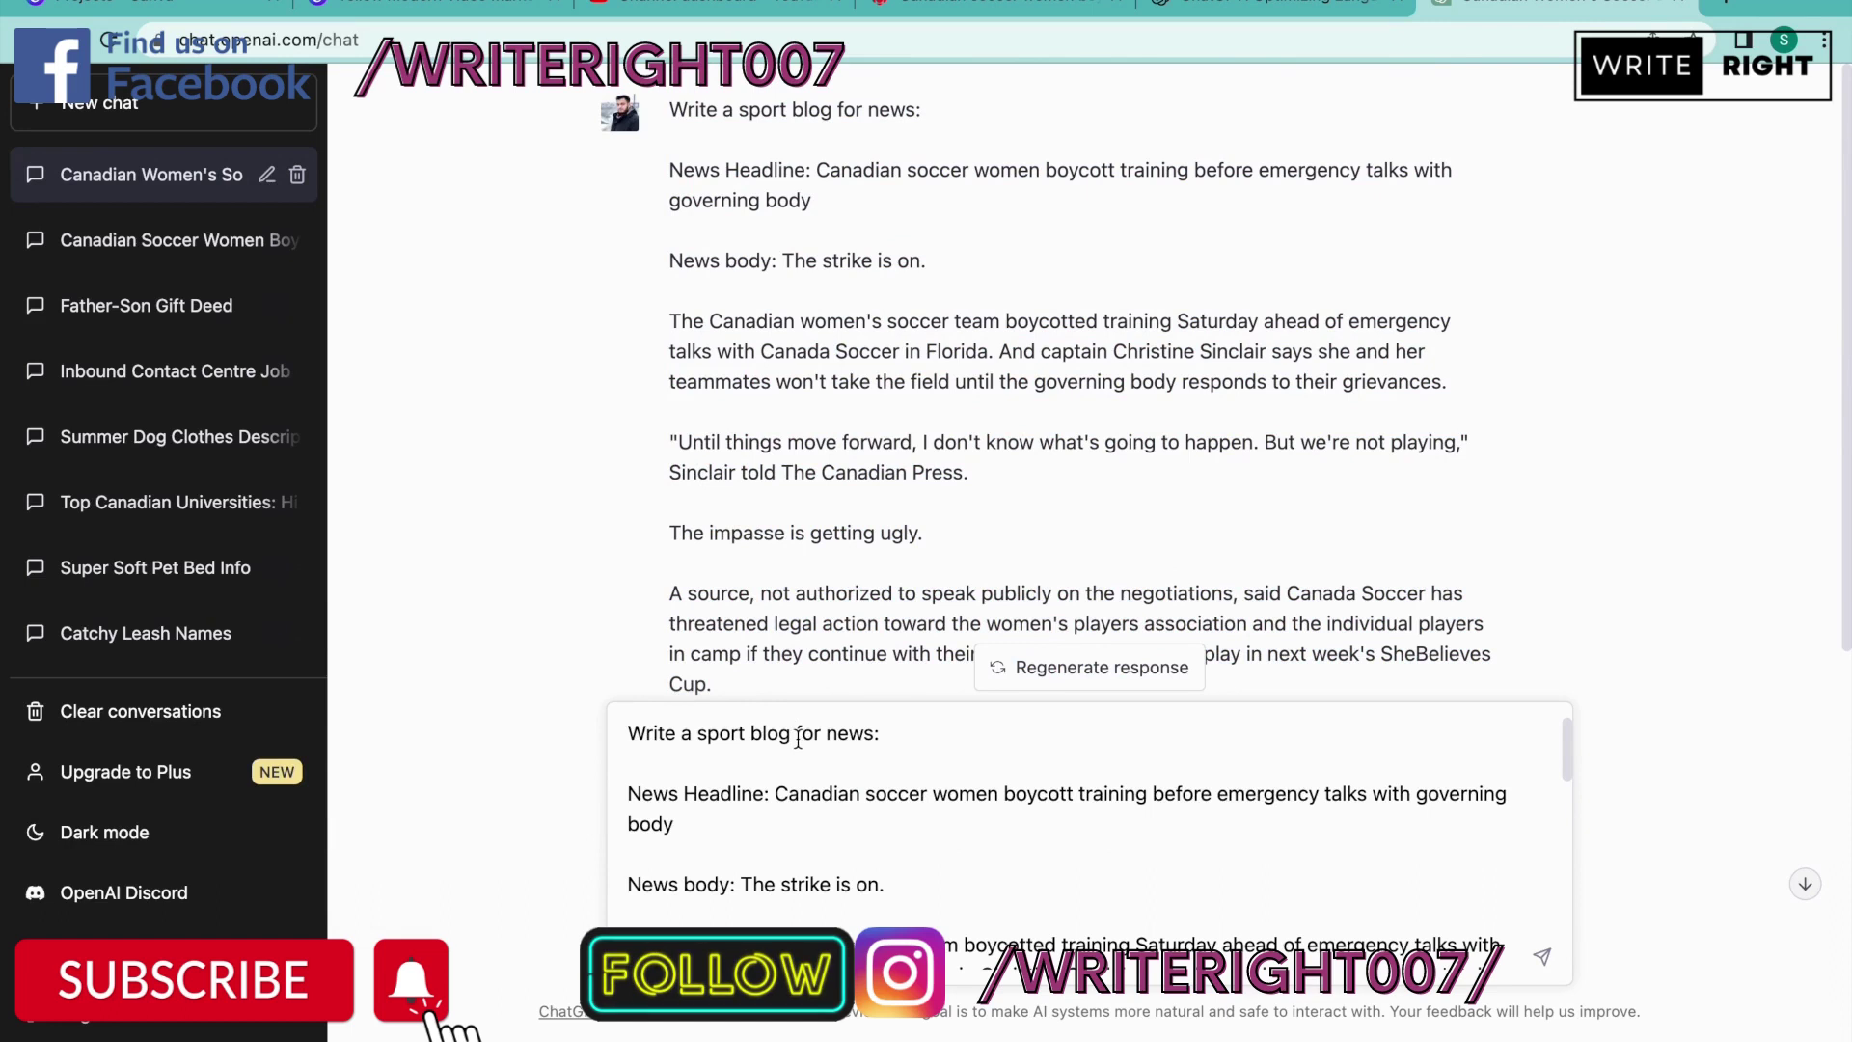
pyautogui.click(797, 737)
pyautogui.write('of 25')
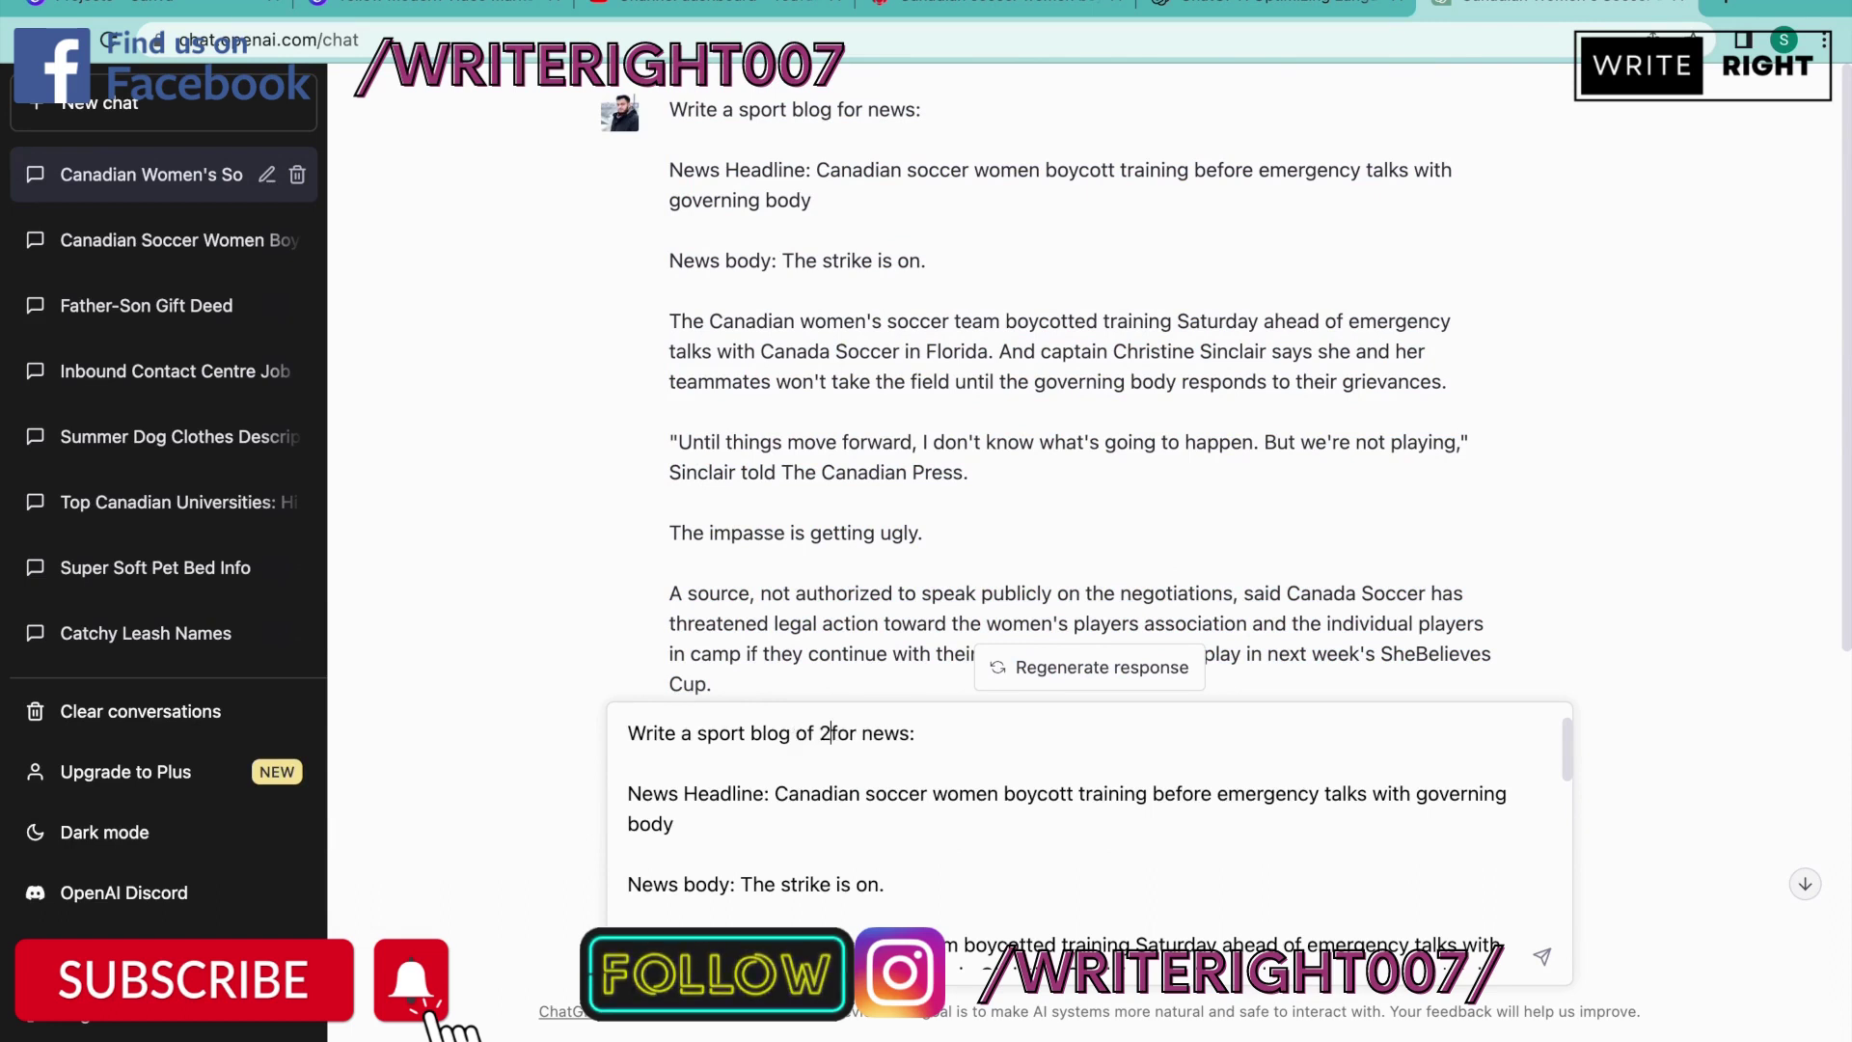
pyautogui.write('0 words')
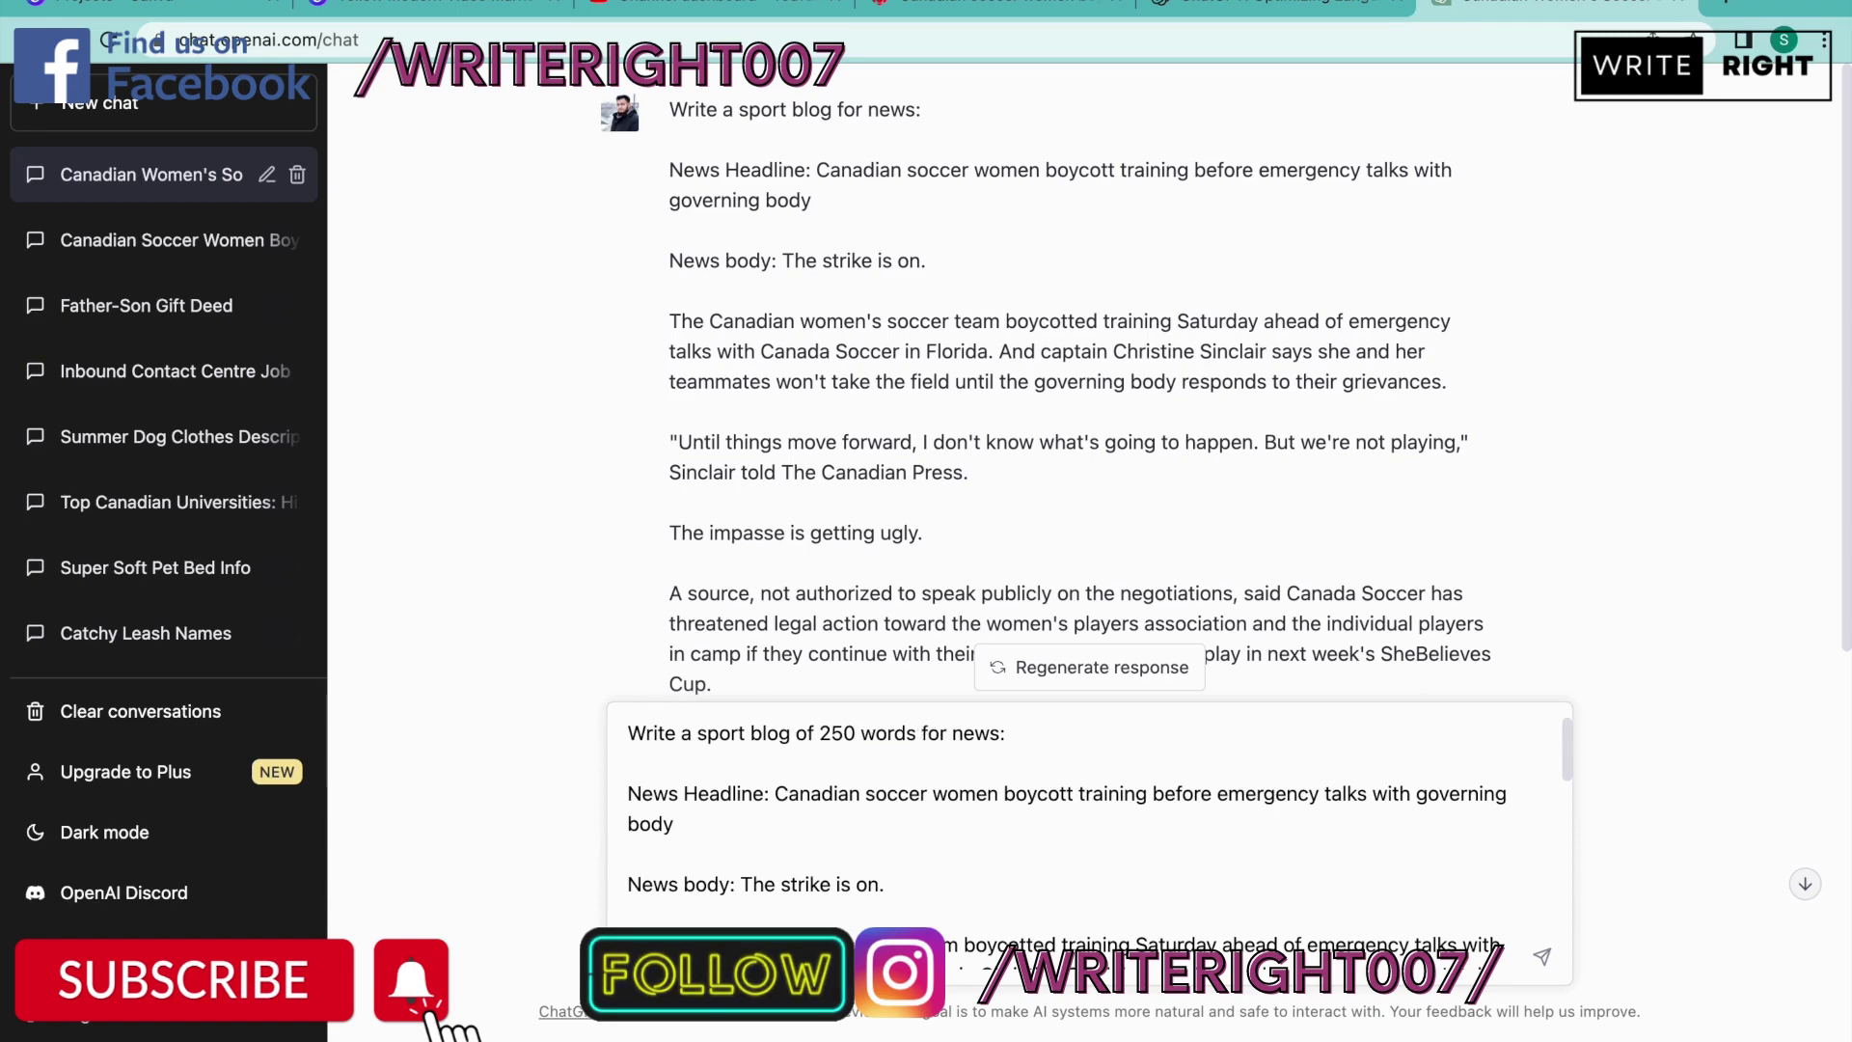
pyautogui.press('Return')
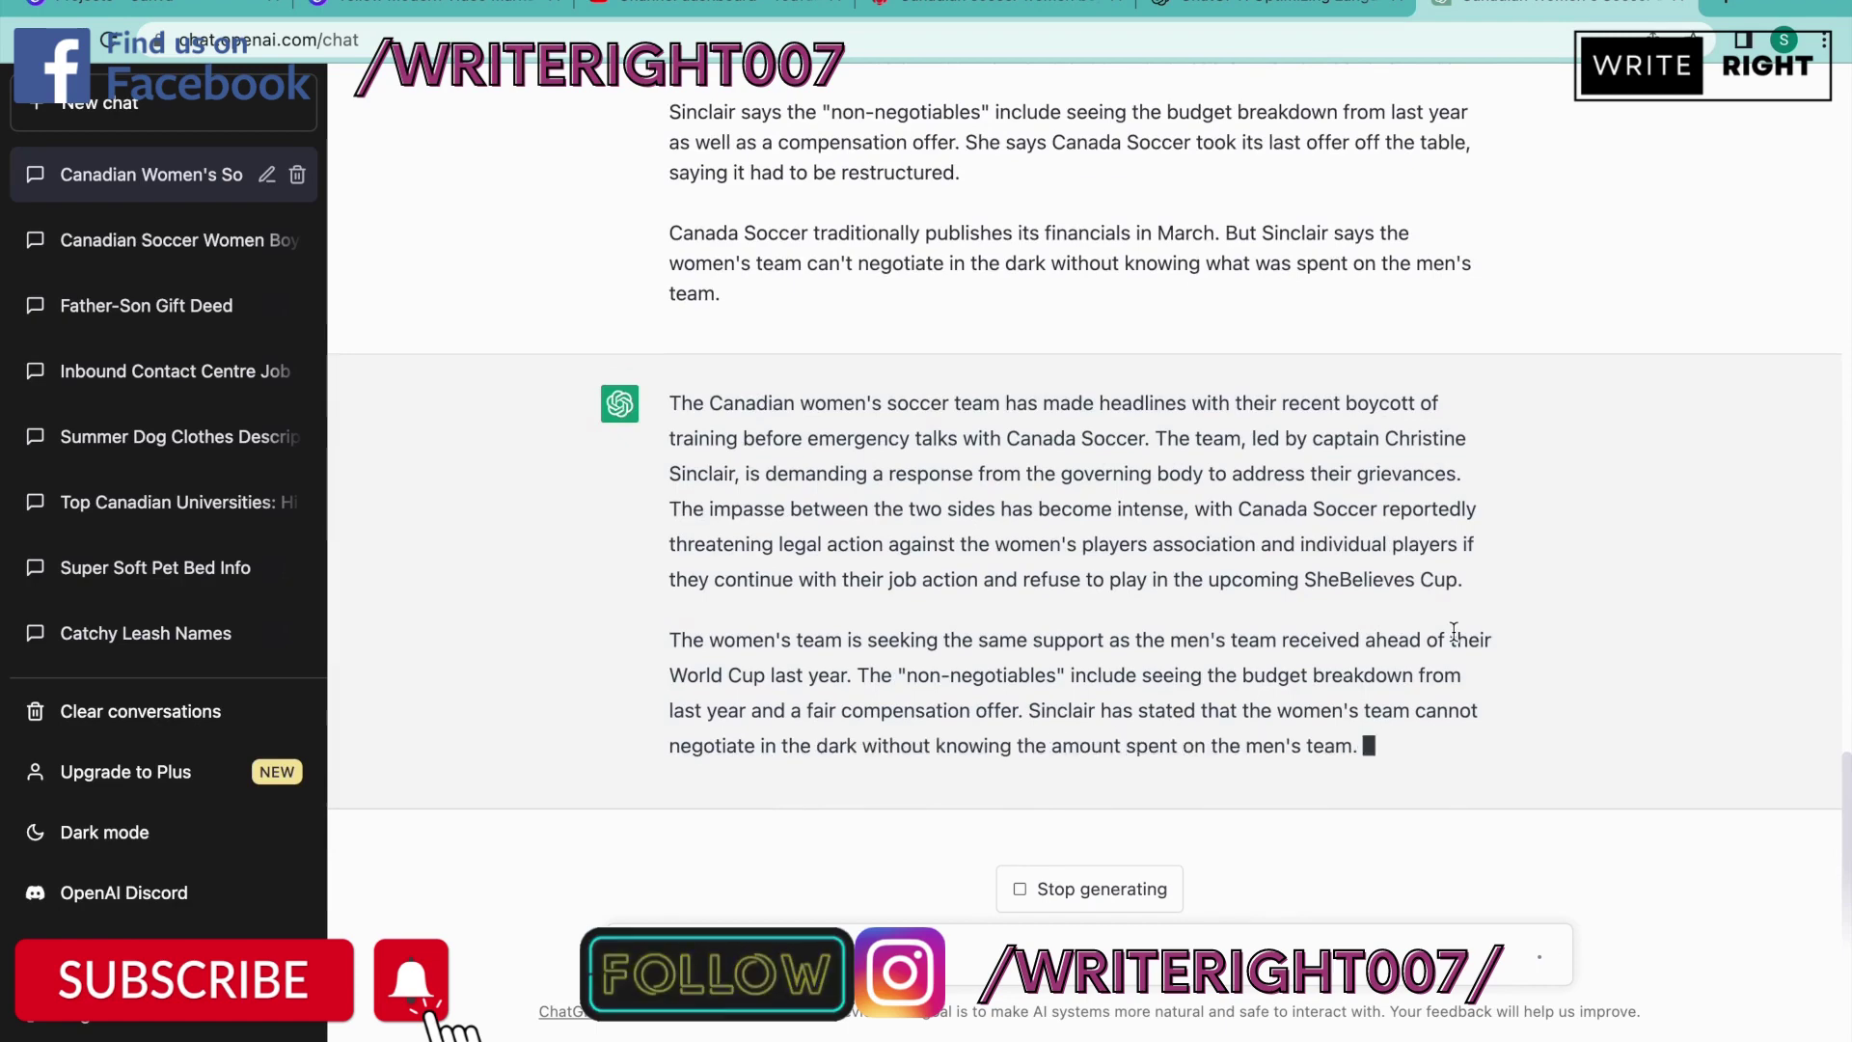
pyautogui.hotkey('ctrl', 'v')
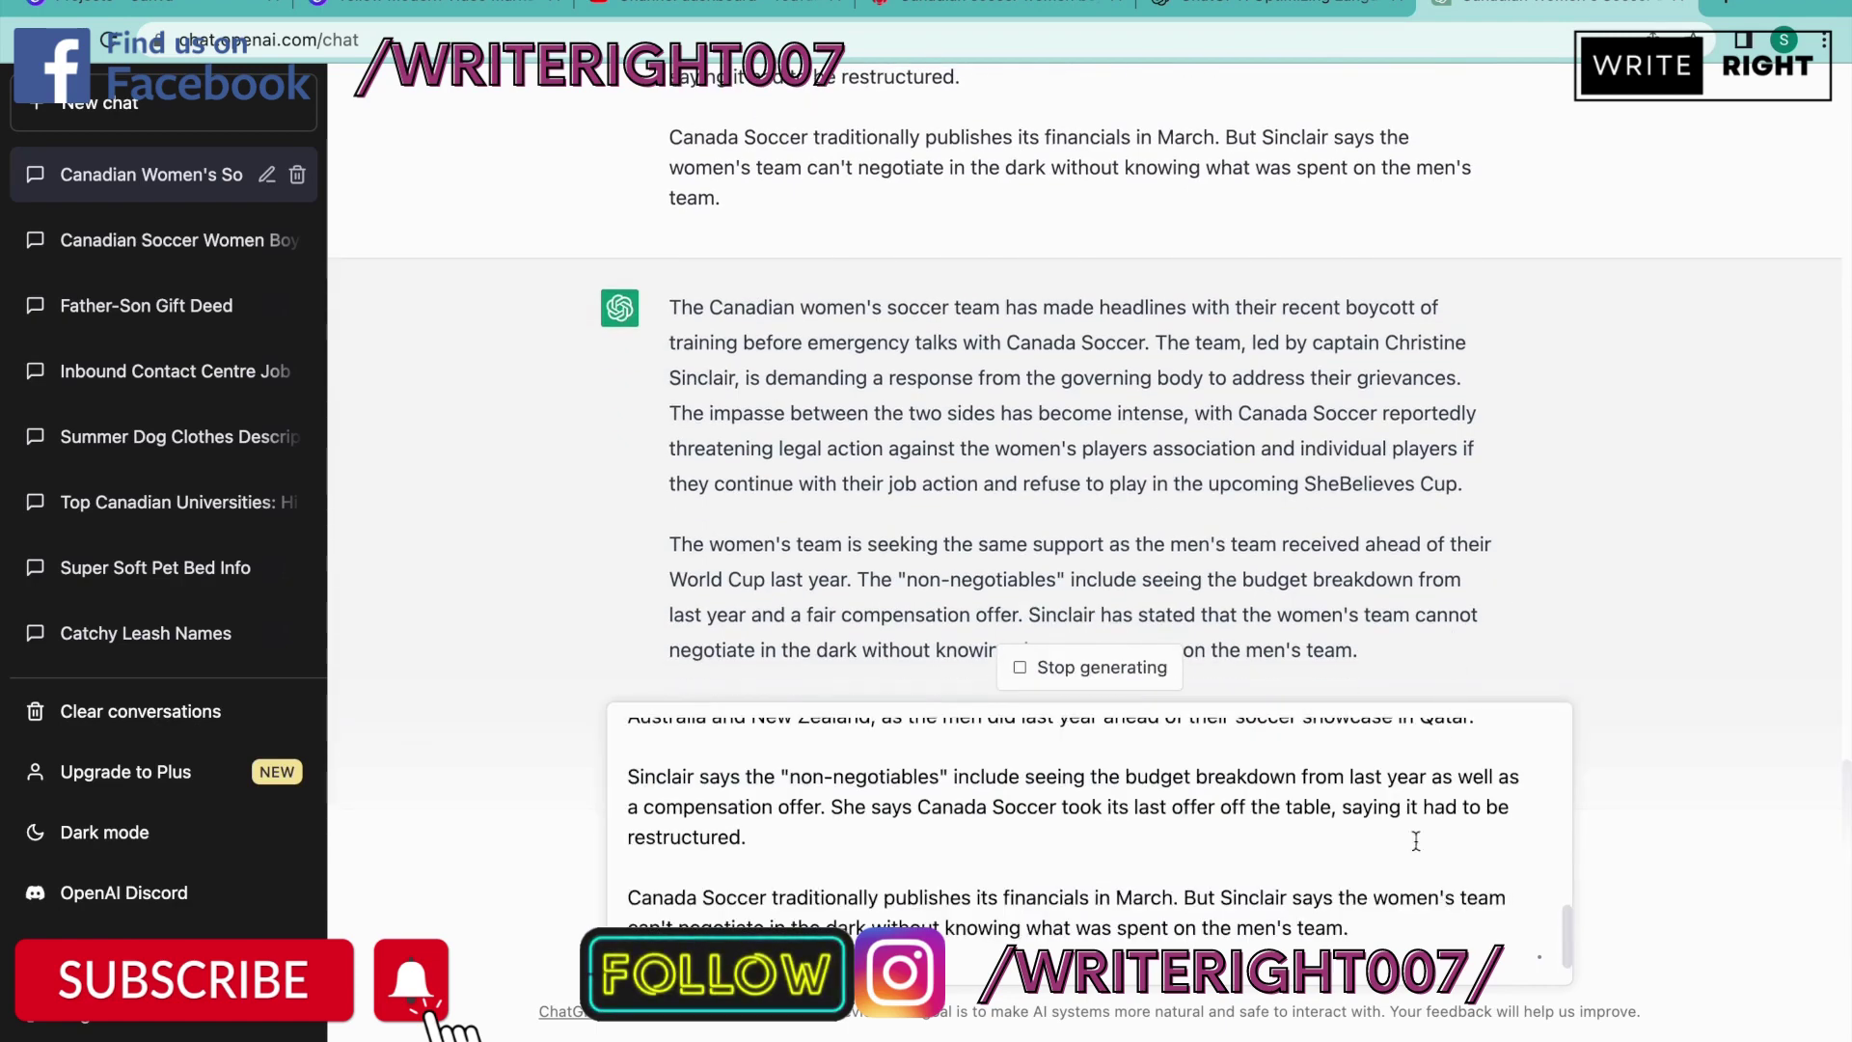
pyautogui.scroll(15, 1416, 841)
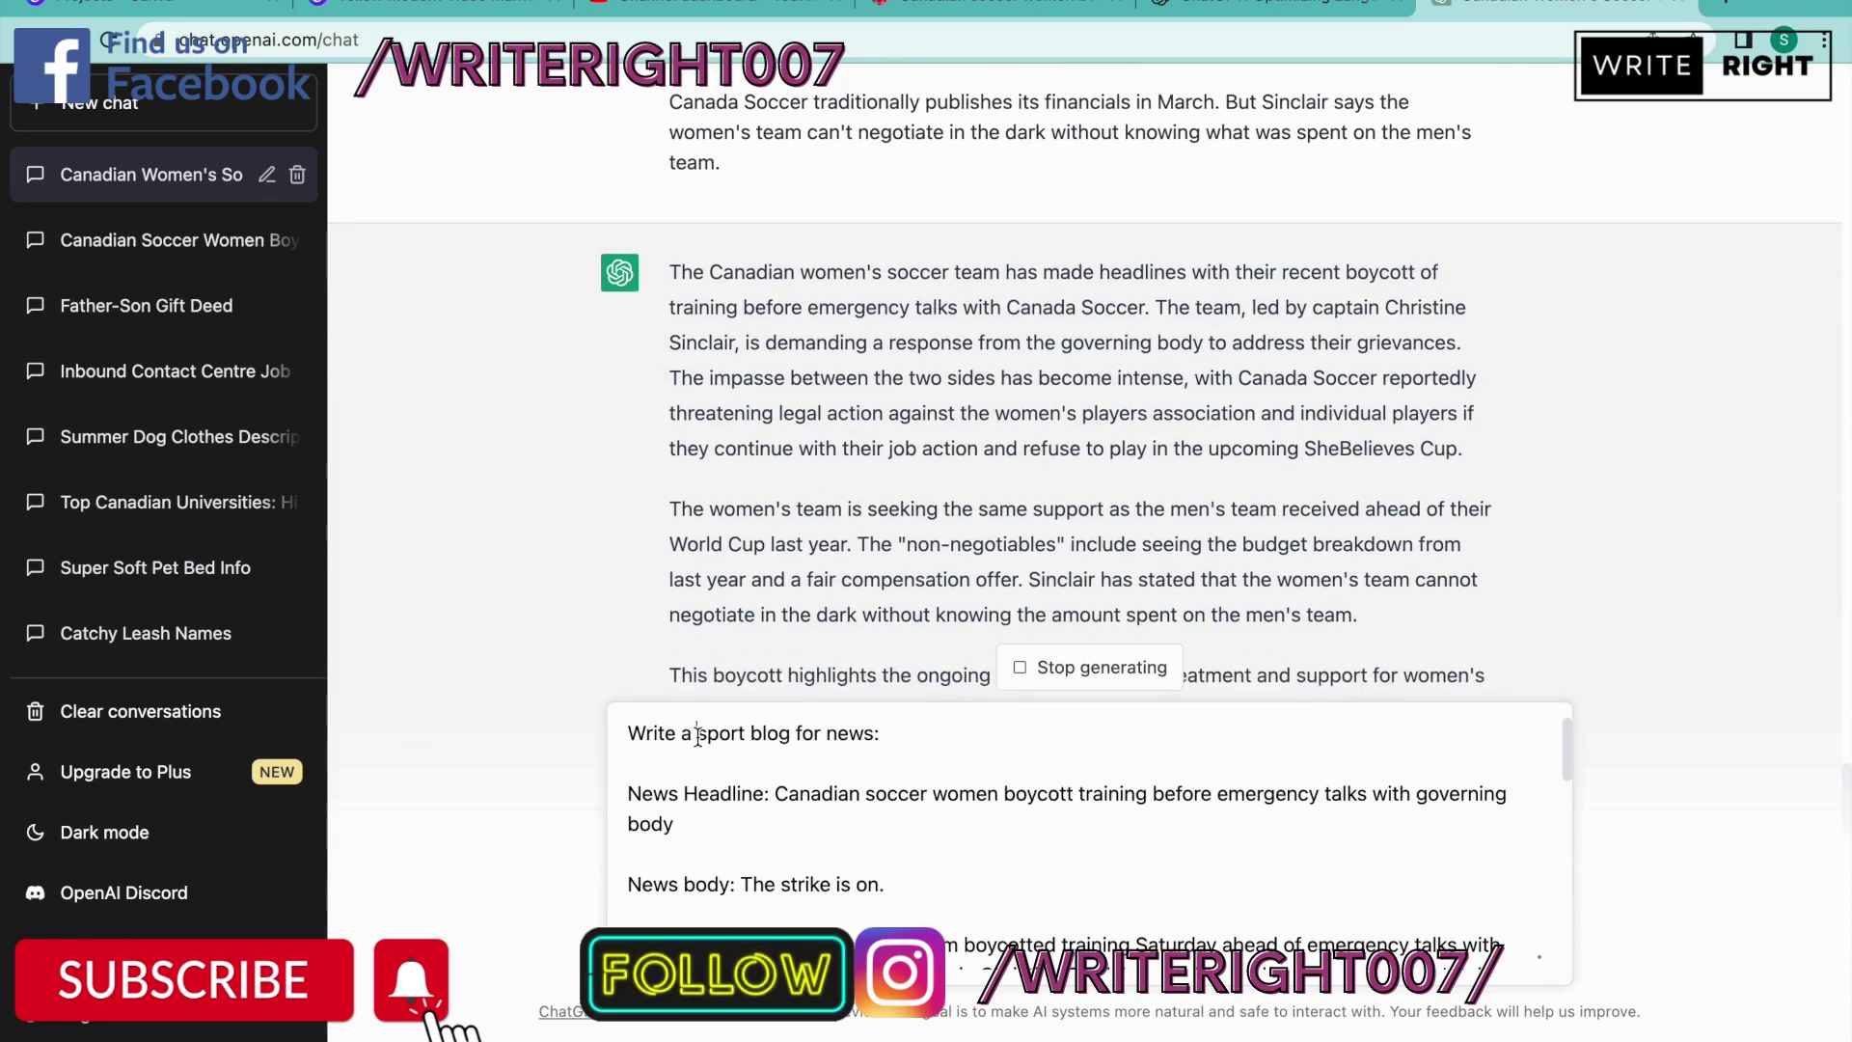
# - Reword the first line to 'Write a list of catchy headline for a sport blog with the following information:'
pyautogui.click(697, 736)
pyautogui.write('list of headline')
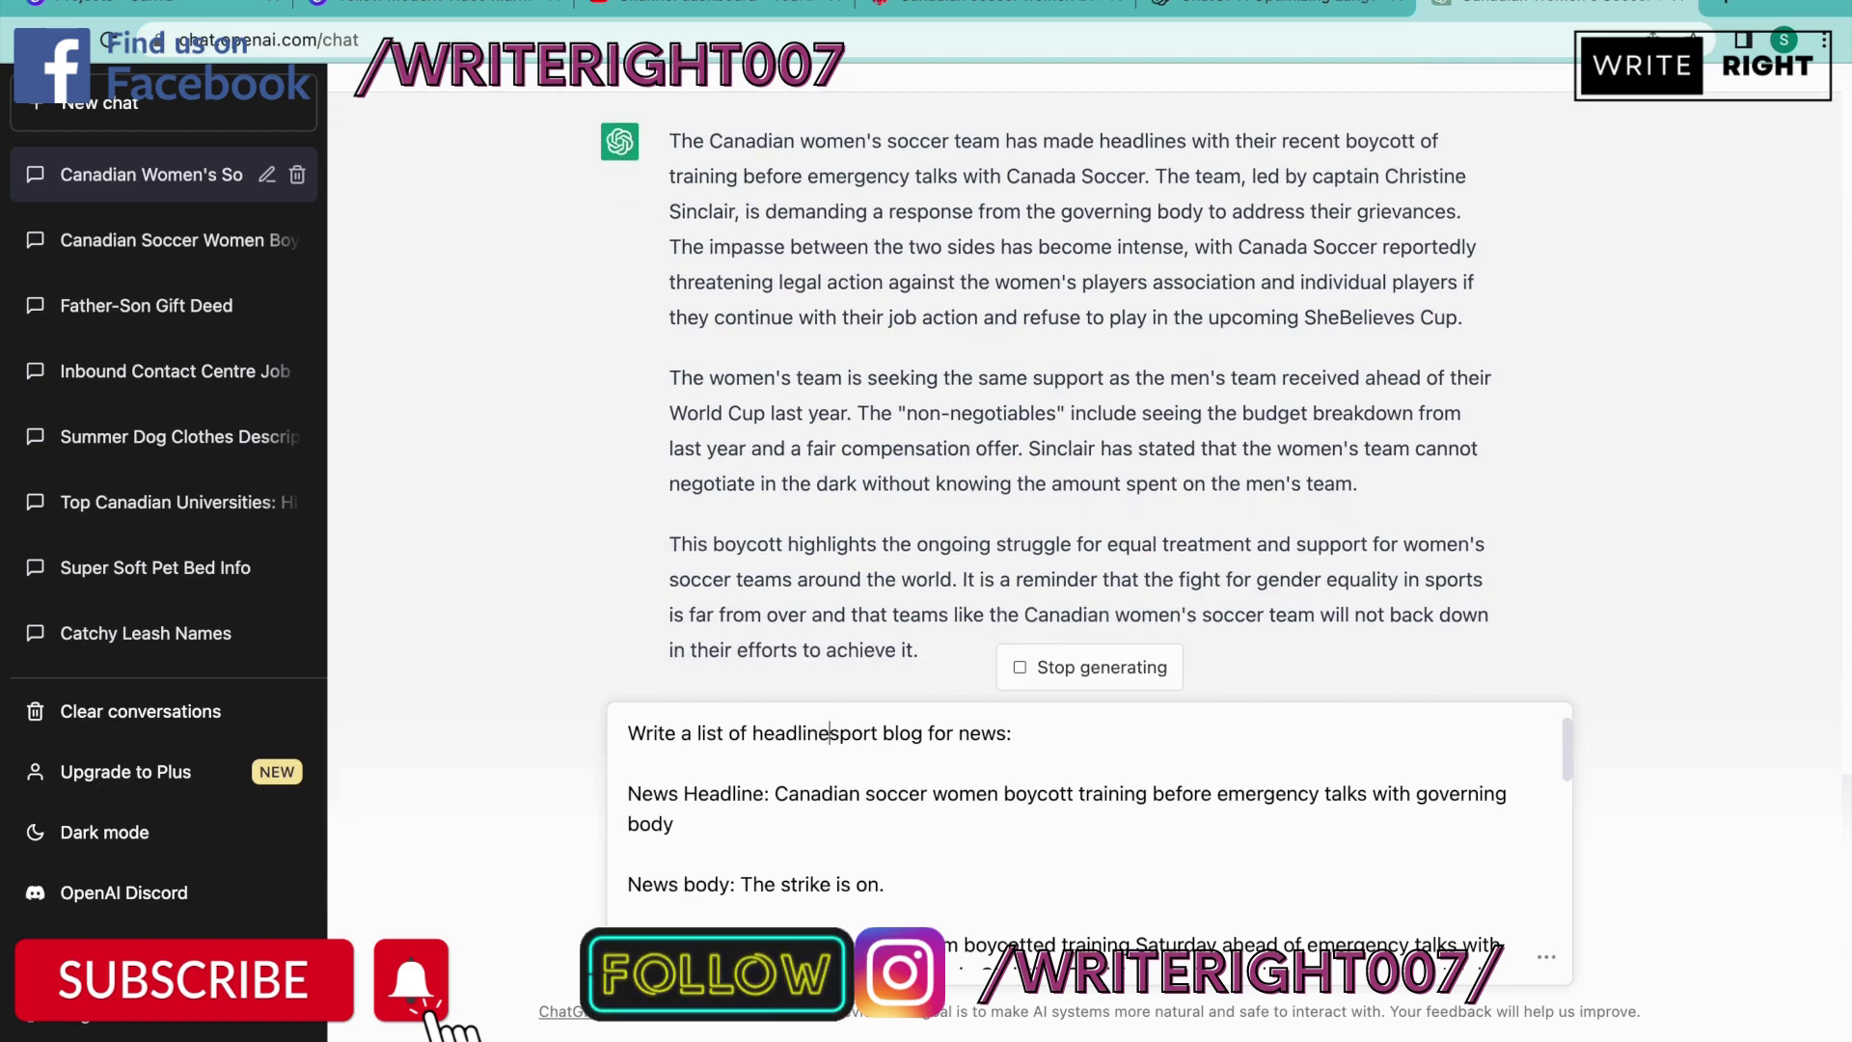
pyautogui.click(802, 733)
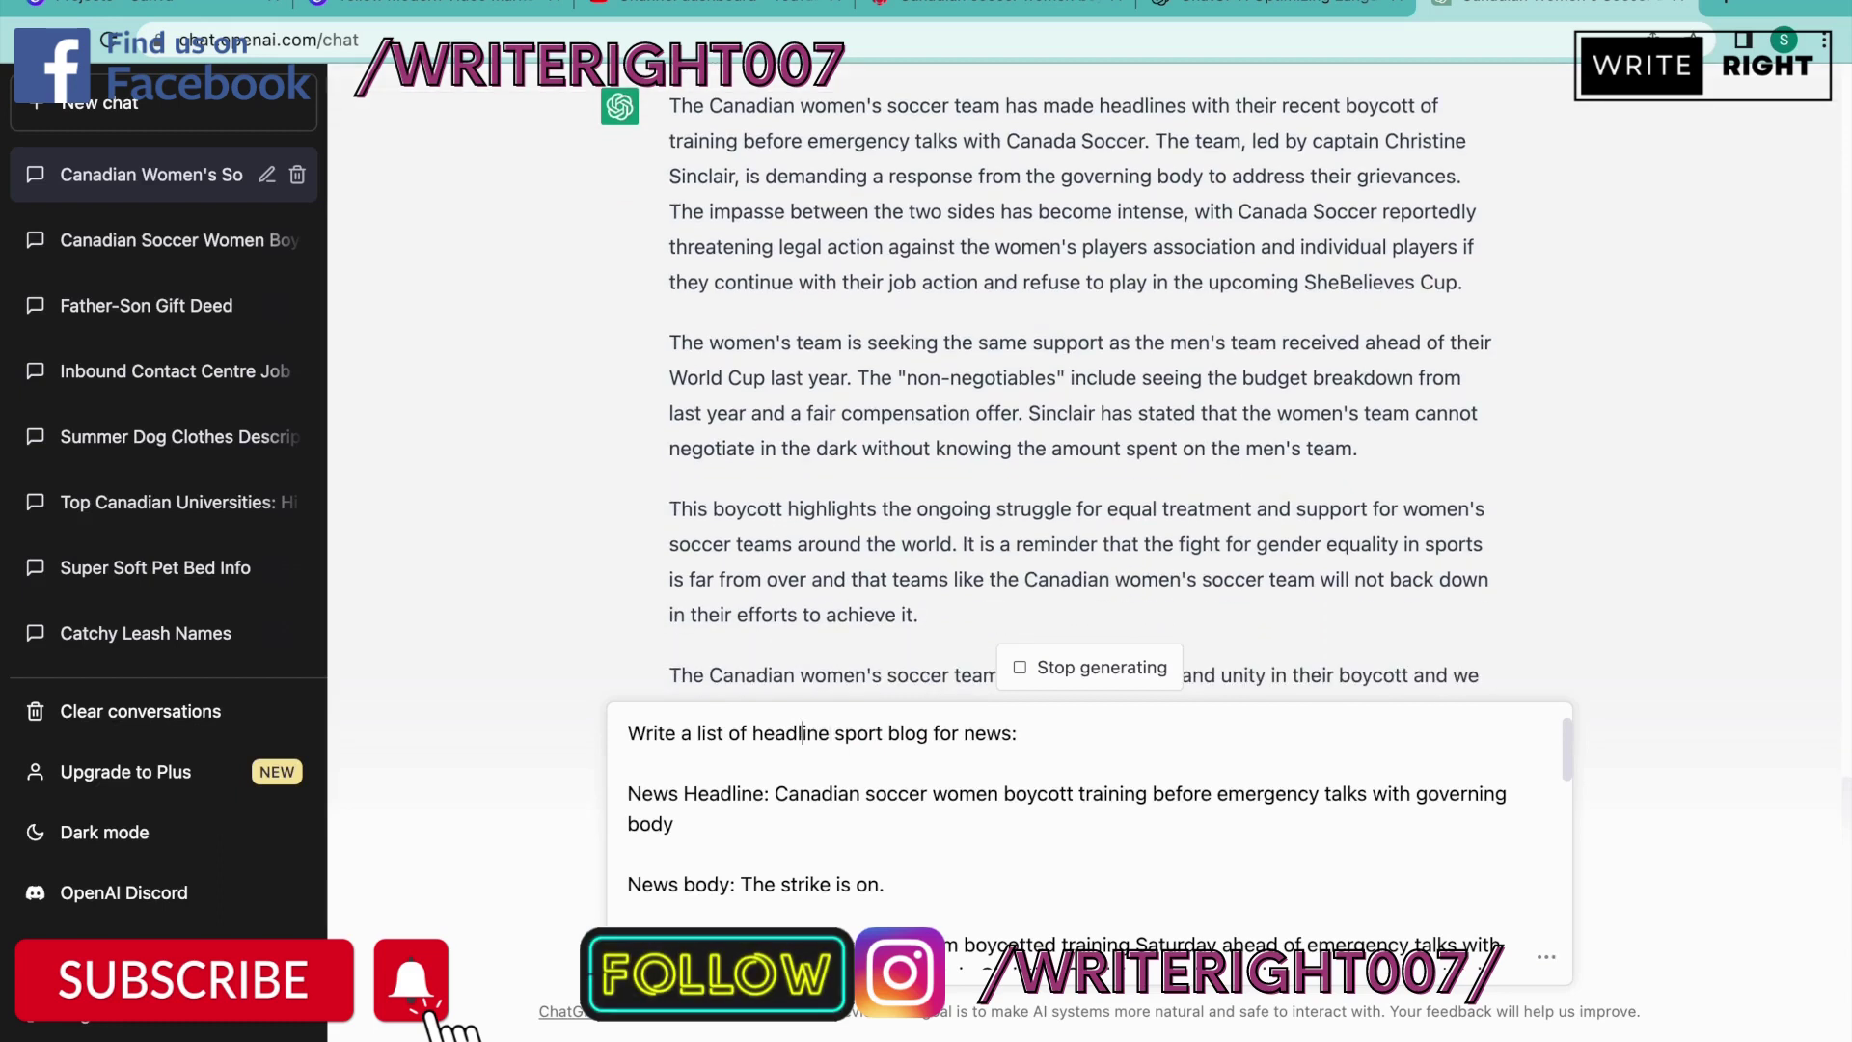
pyautogui.write('catchy')
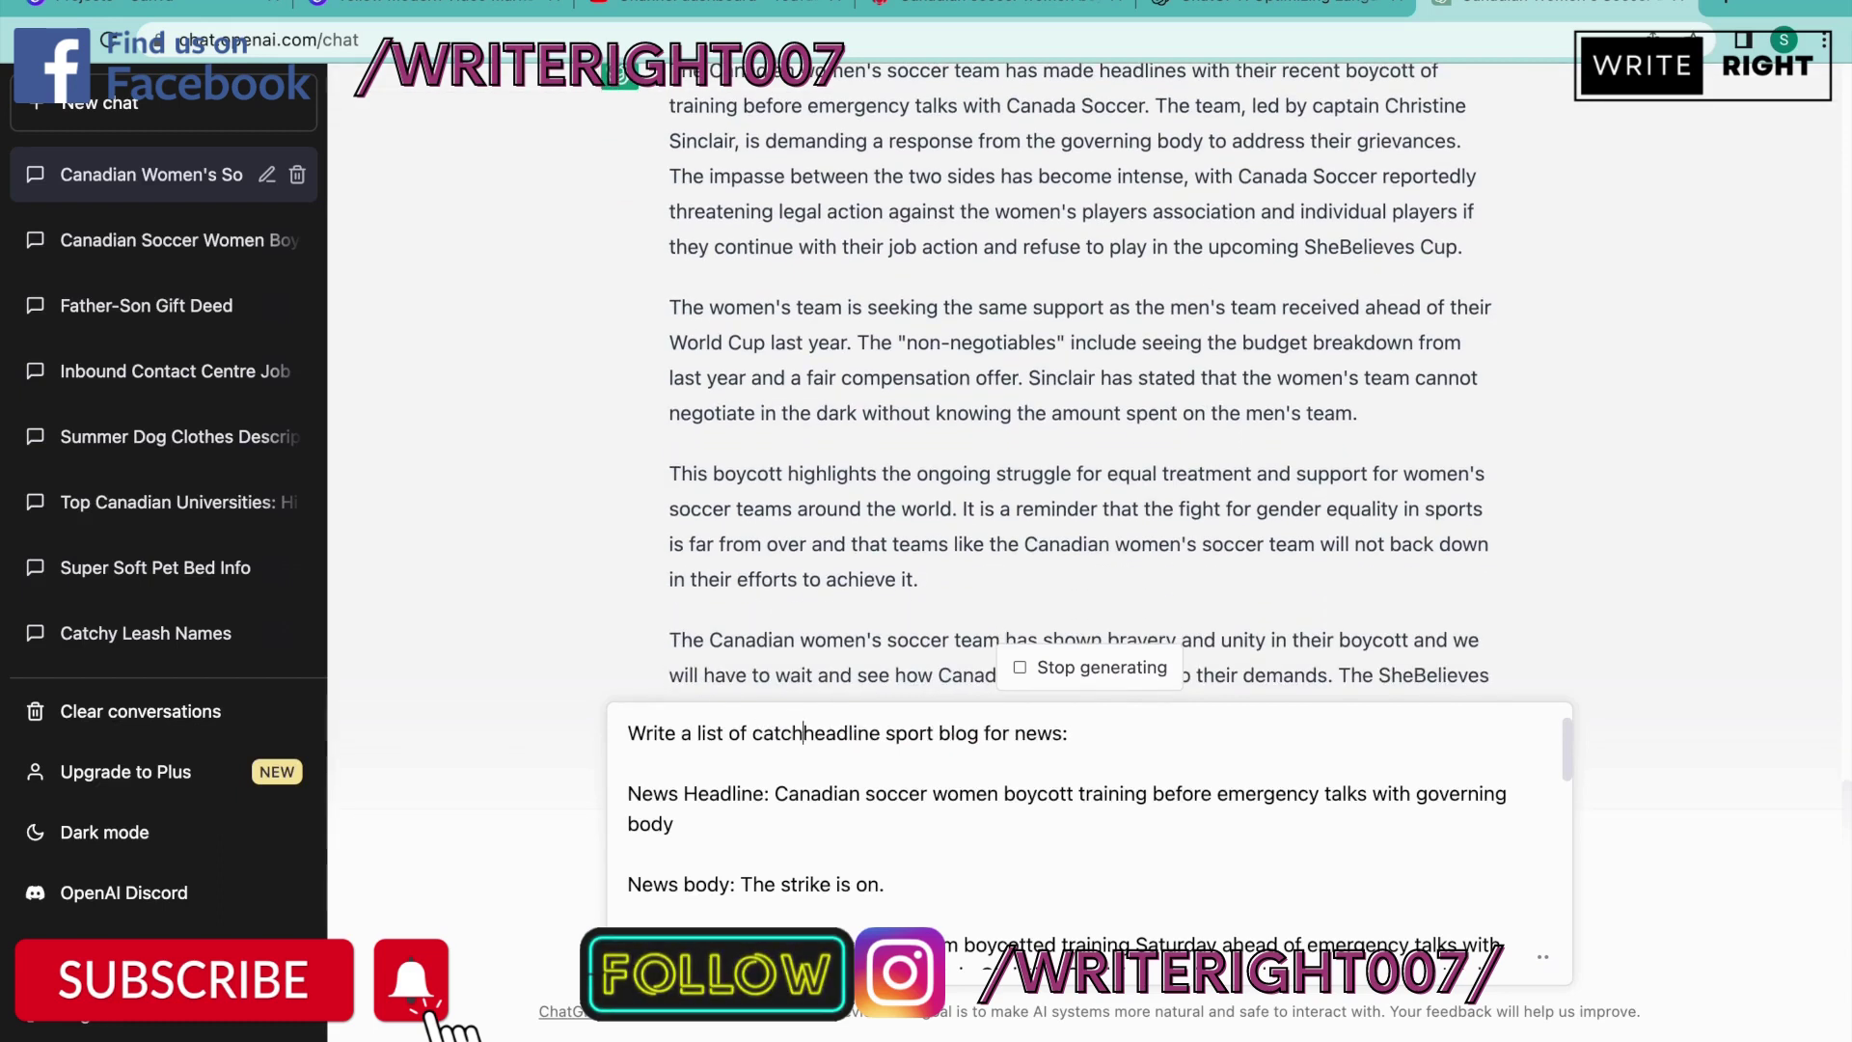
pyautogui.click(828, 733)
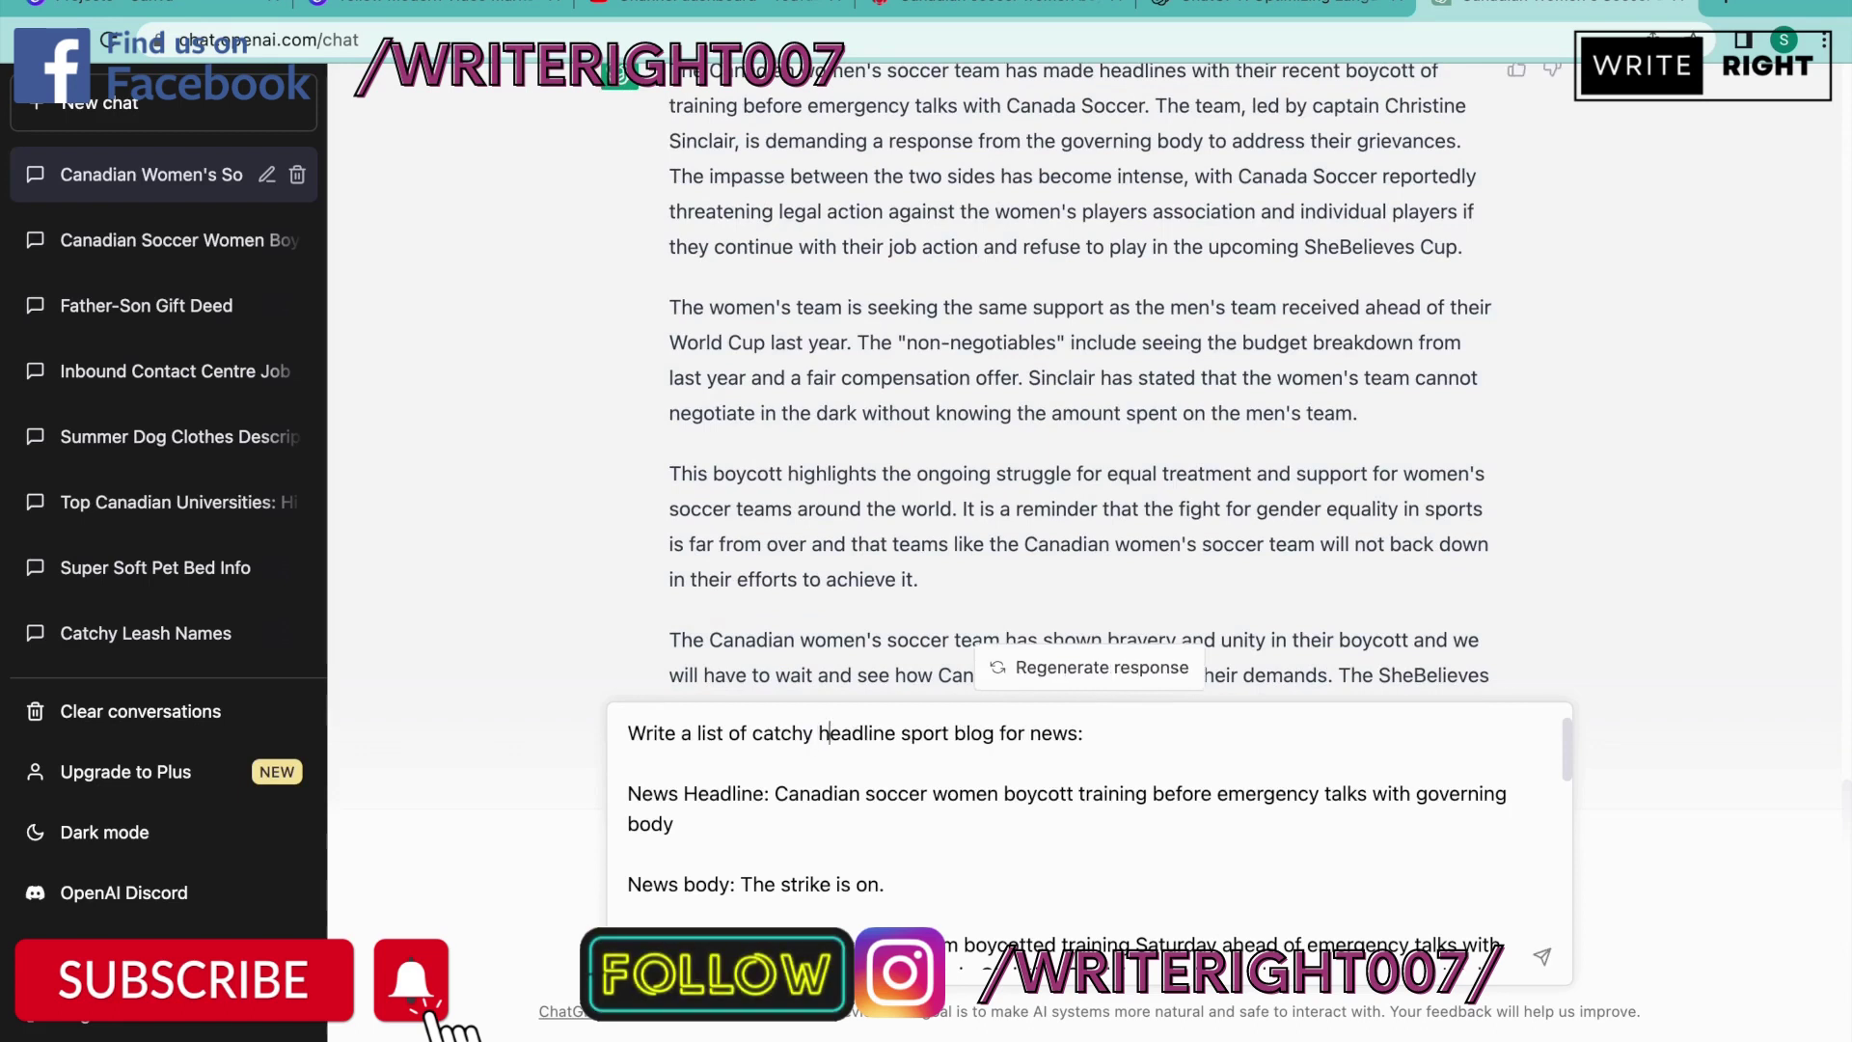
pyautogui.write('for ')
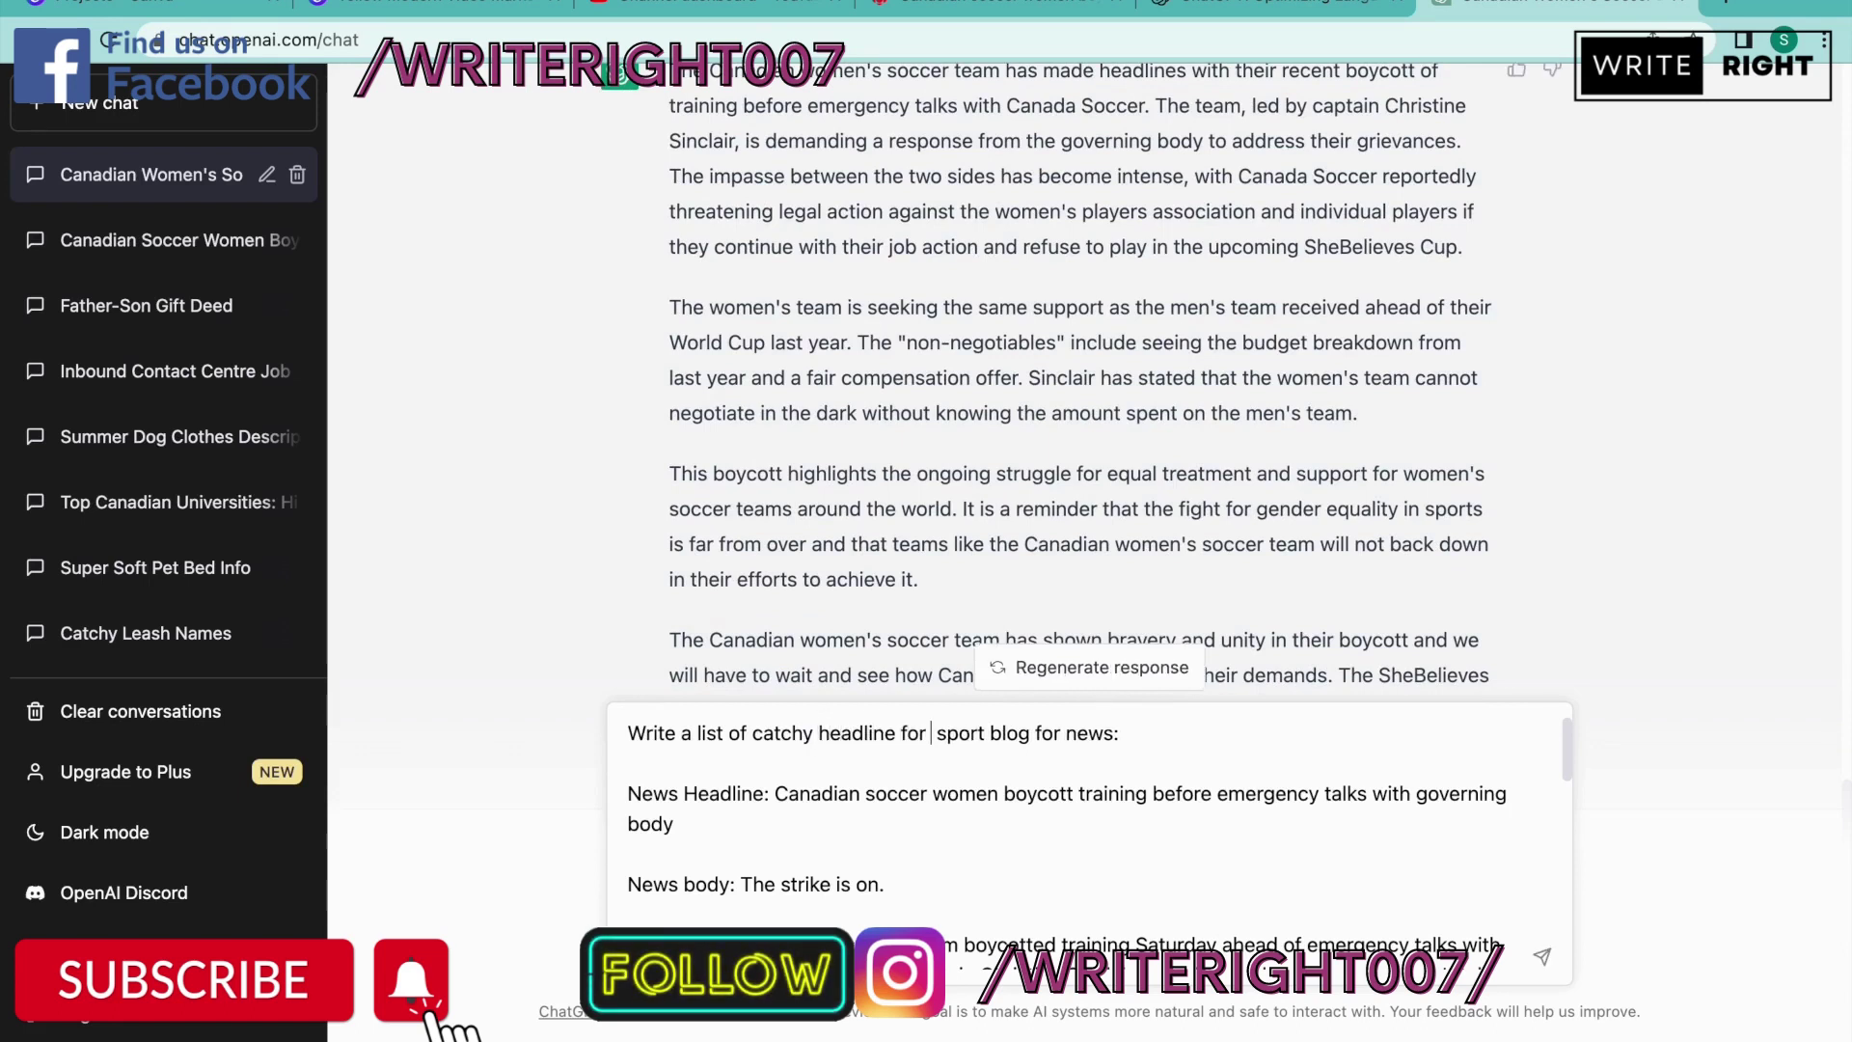
pyautogui.write('a sport blog ')
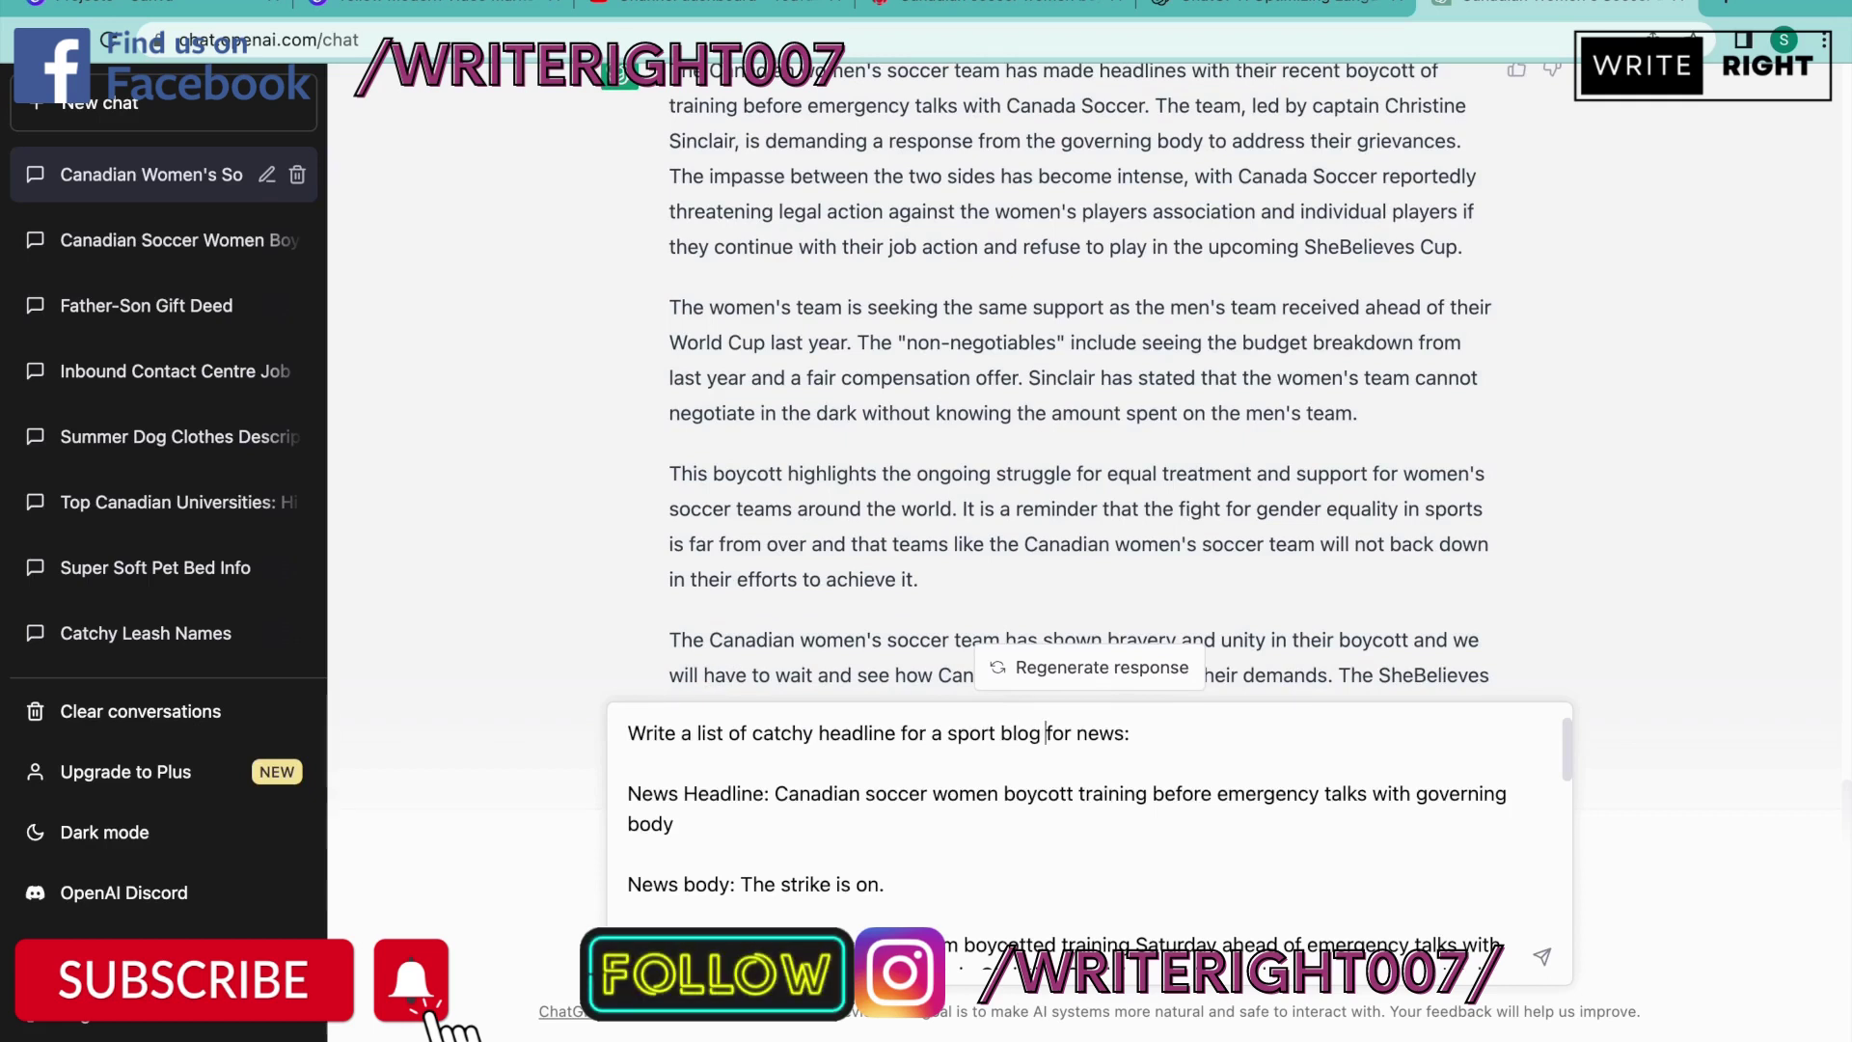
pyautogui.write('with the')
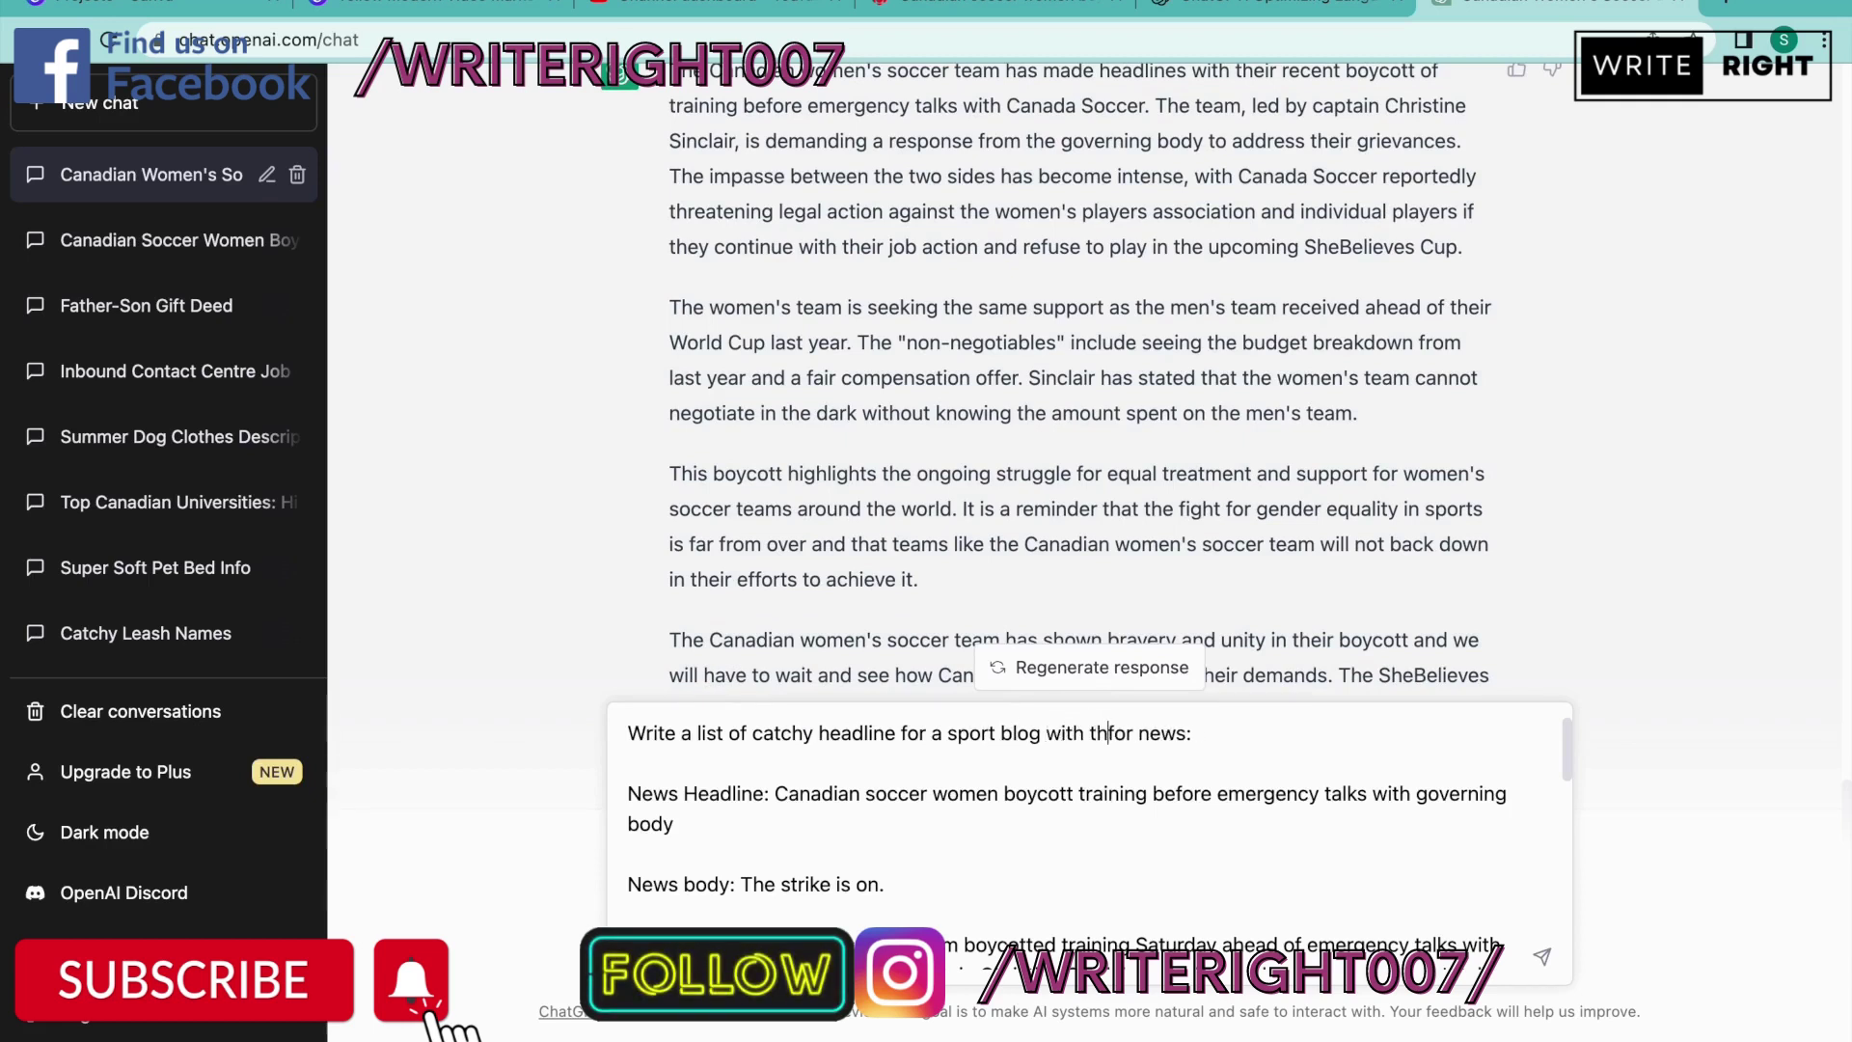
pyautogui.hotkey('shift', 'Right')
pyautogui.hotkey('shift', 'Right')
pyautogui.hotkey('shift', 'Right')
pyautogui.hotkey('shift', 'Right')
pyautogui.hotkey('shift', 'Right')
pyautogui.hotkey('shift', 'Right')
pyautogui.hotkey('shift', 'Right')
pyautogui.hotkey('shift', 'Right')
pyautogui.write('following info')
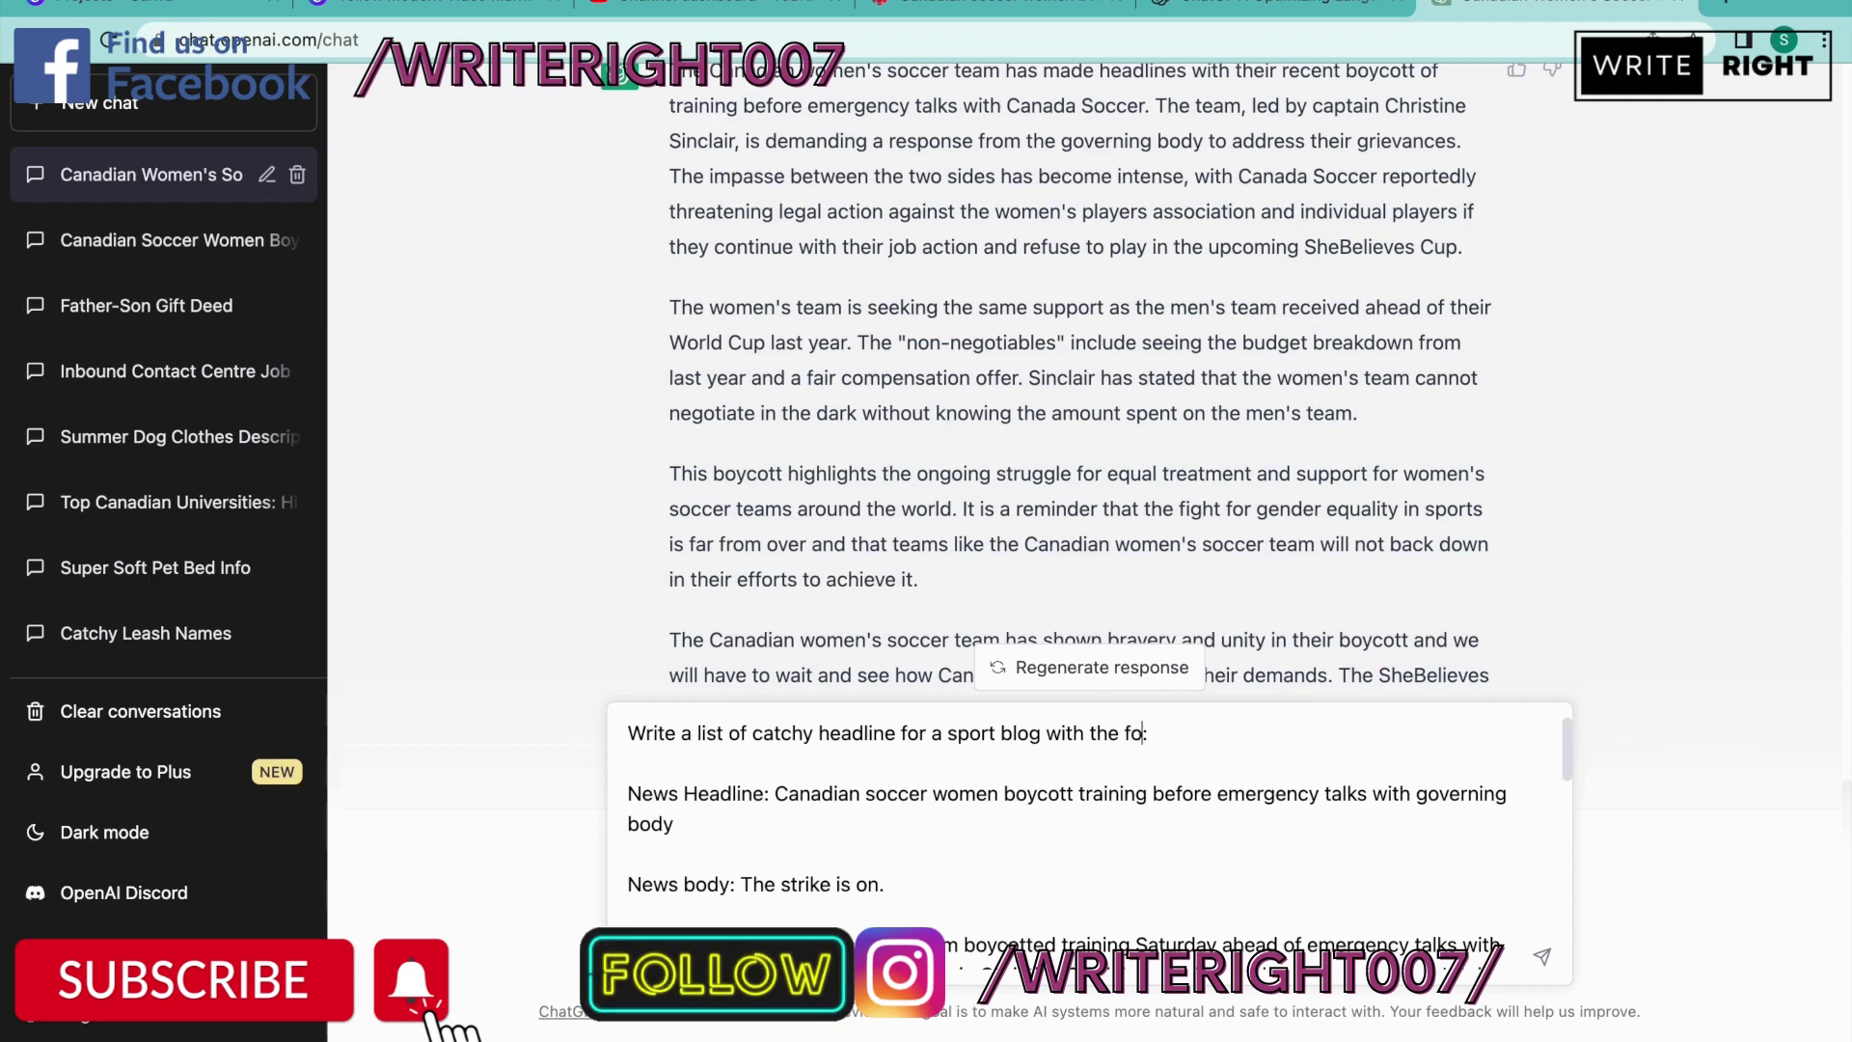
pyautogui.write('rmation')
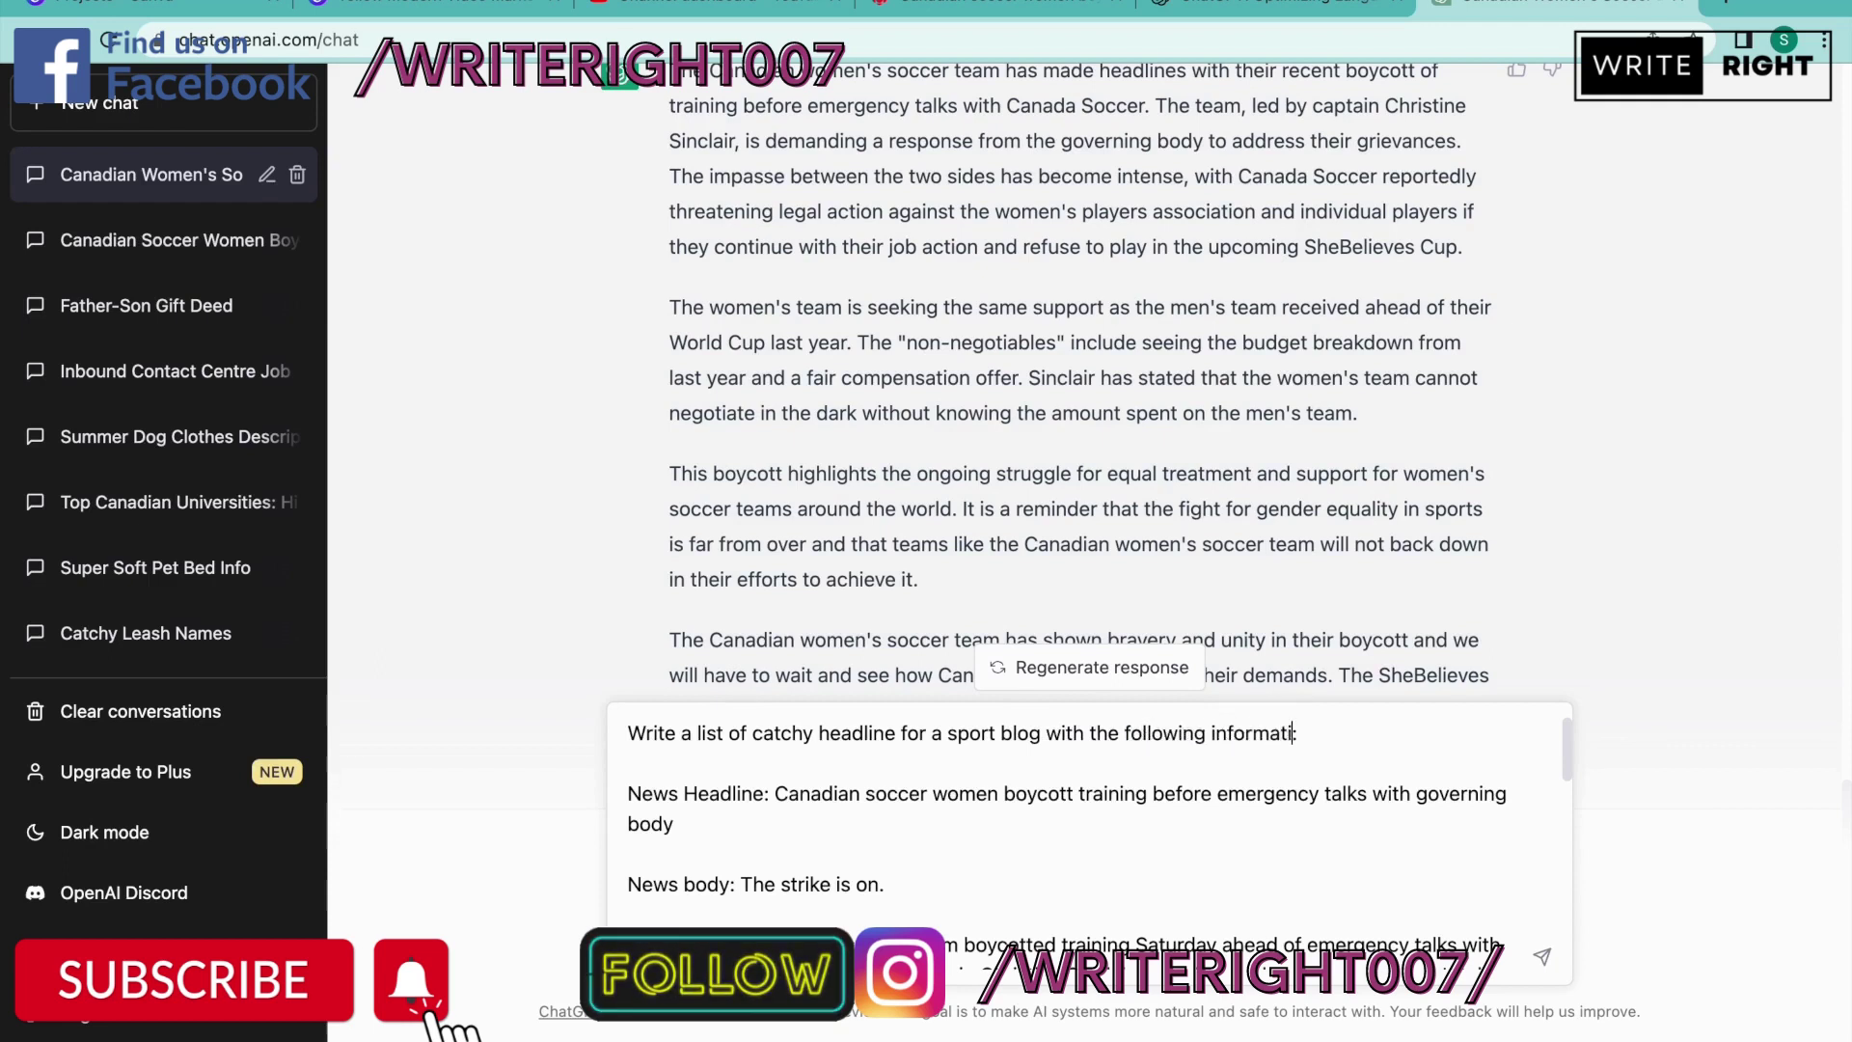
# - Send the catchy-headlines request so ChatGPT generates a numbered headline list
pyautogui.press('Return')
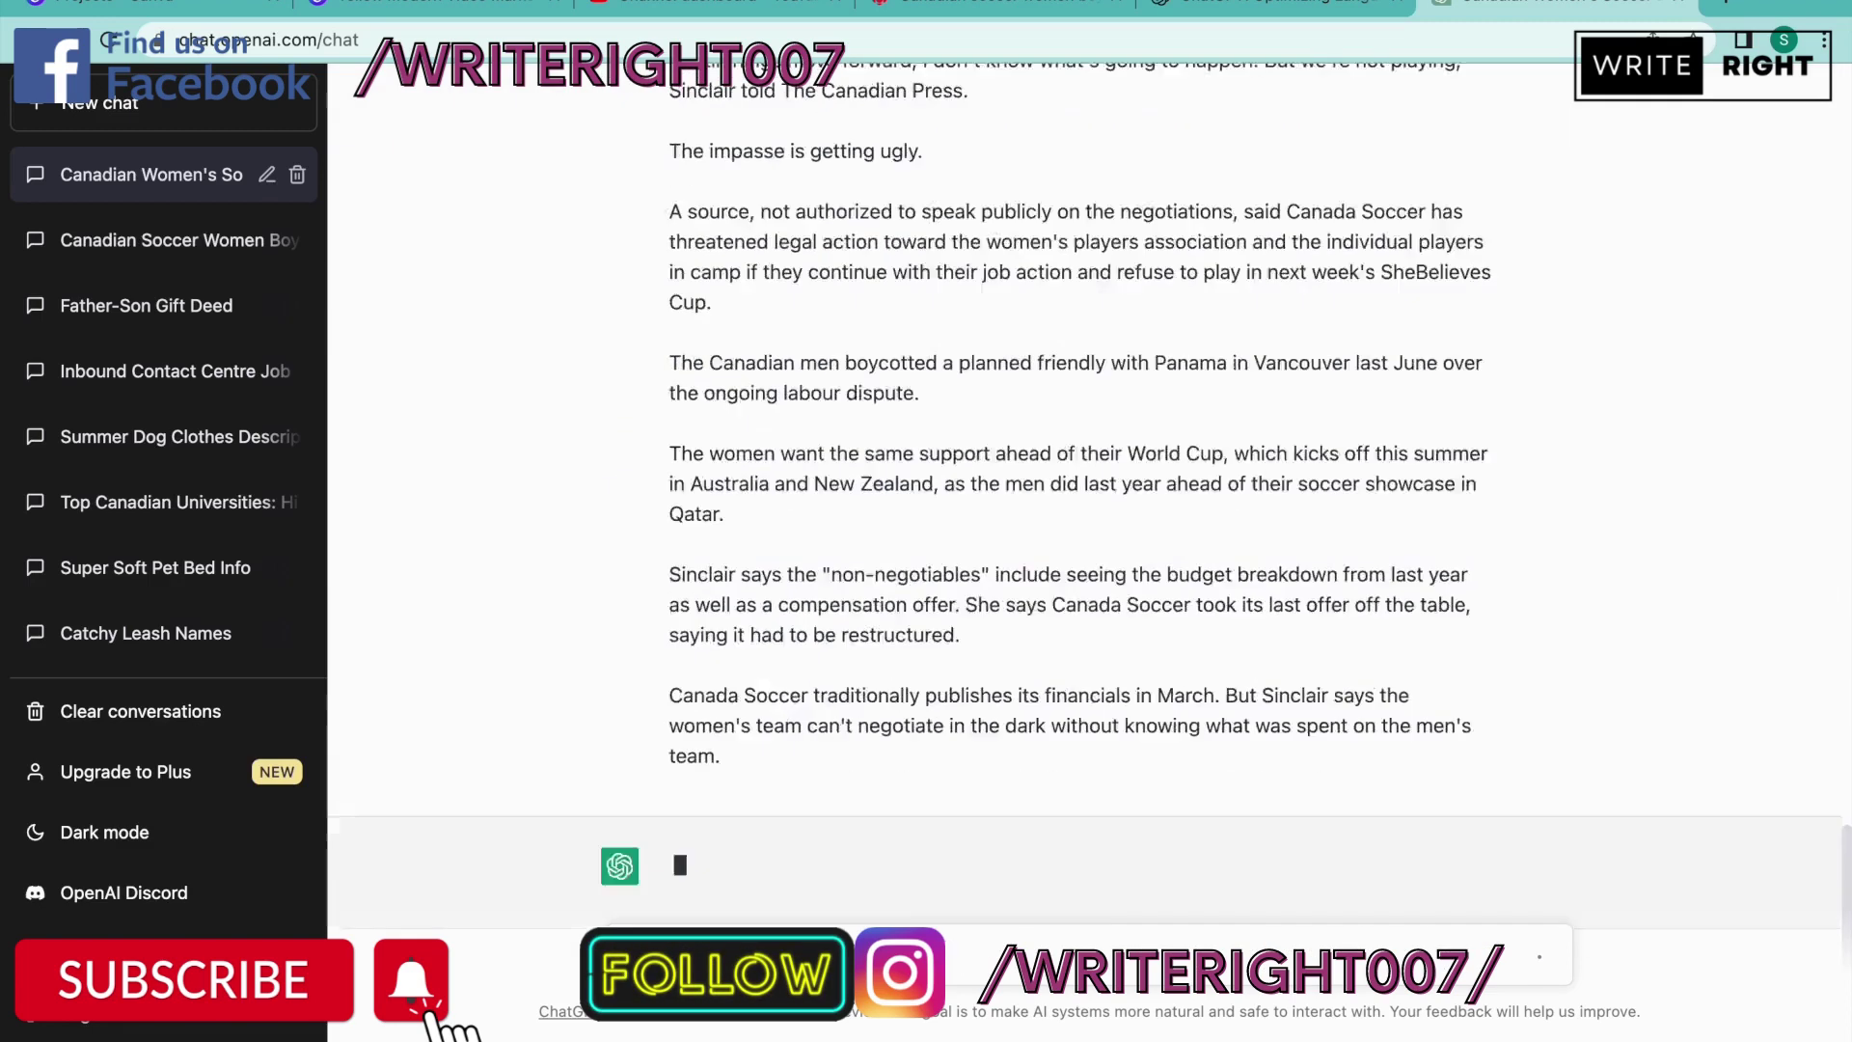